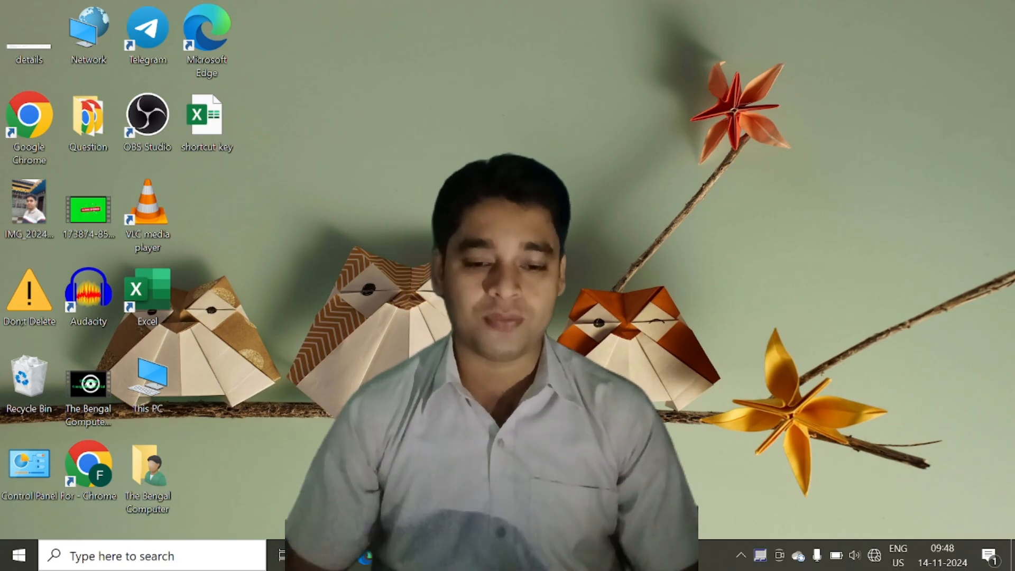
Step: Switch to the "shortcut key" workbook in Excel and review the first dealer's January to March sales cells
key(alt+Tab)
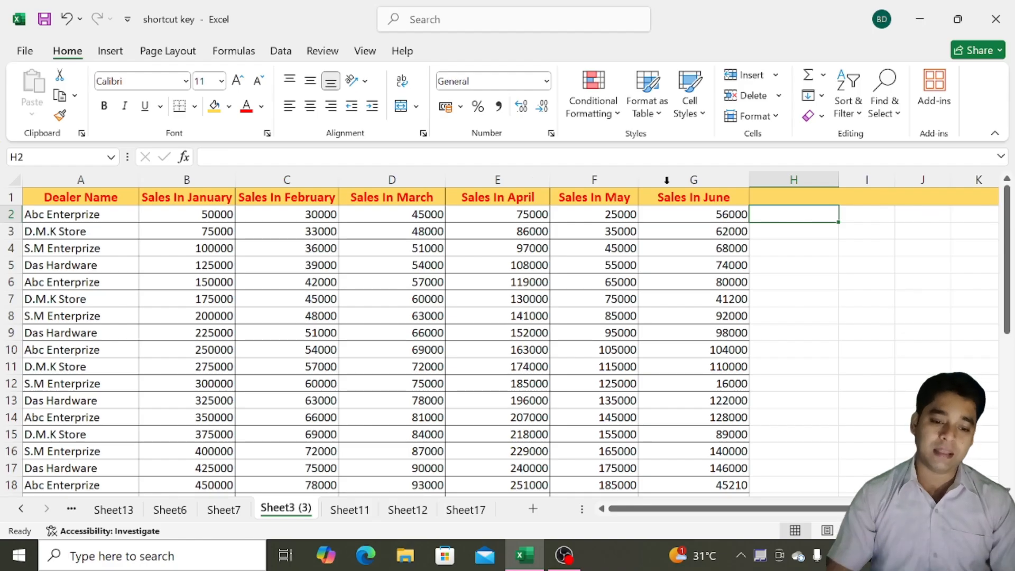
click(197, 218)
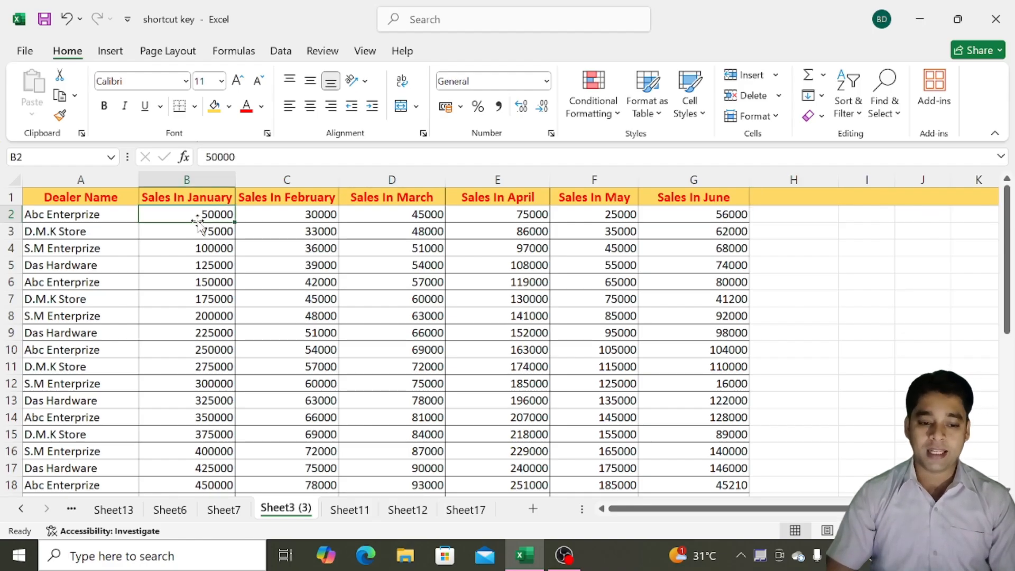
click(268, 217)
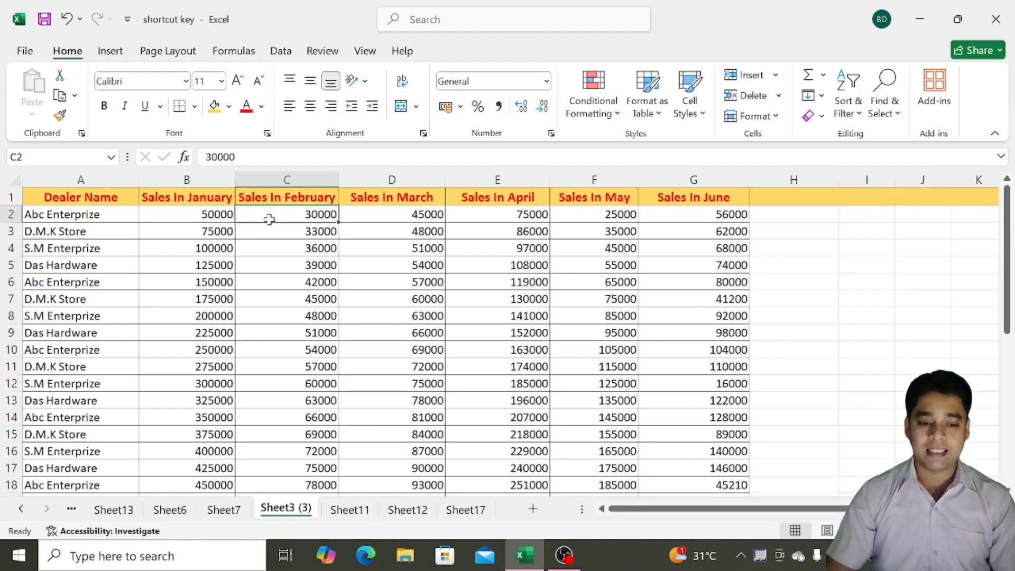
click(359, 214)
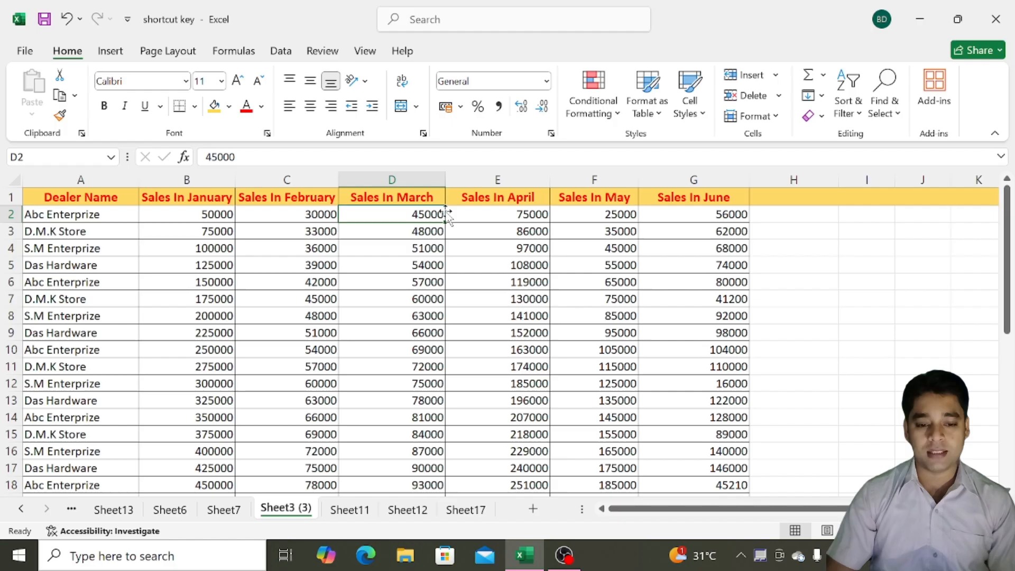
Step: Enter =SUM(B2:G2) in cell H2 to total the first dealer's January to June sales
click(774, 216)
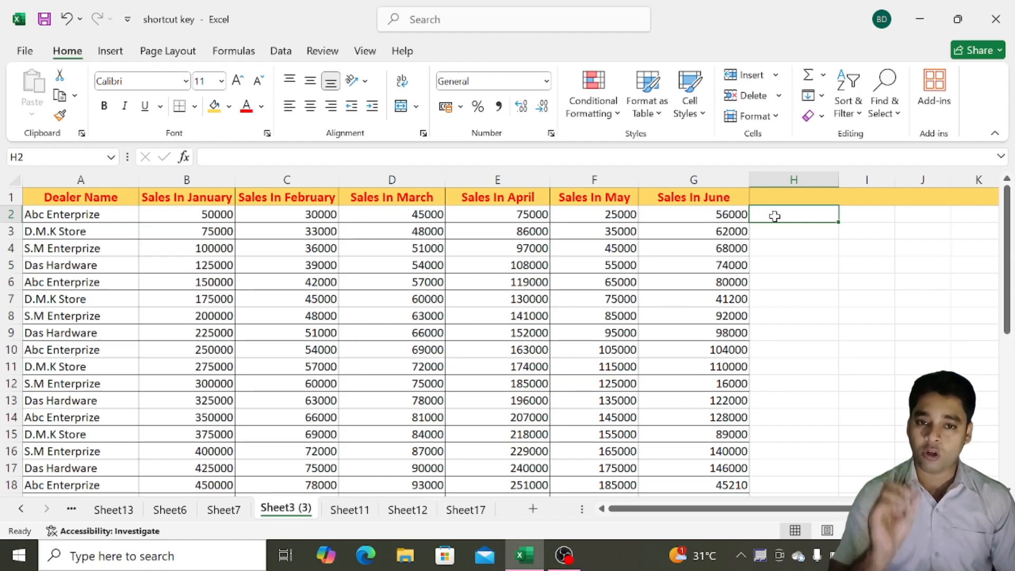
text(=)
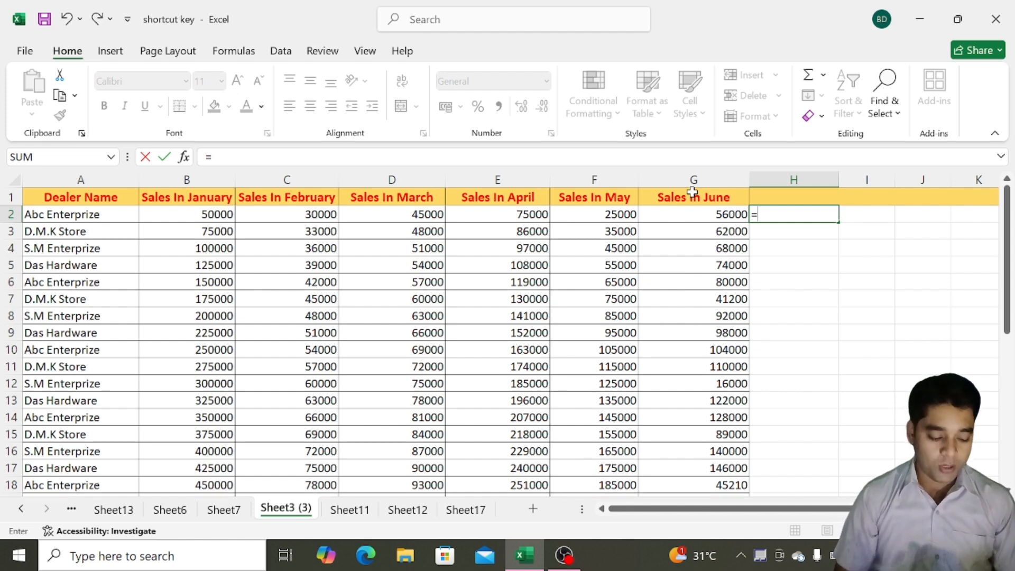
text(sum)
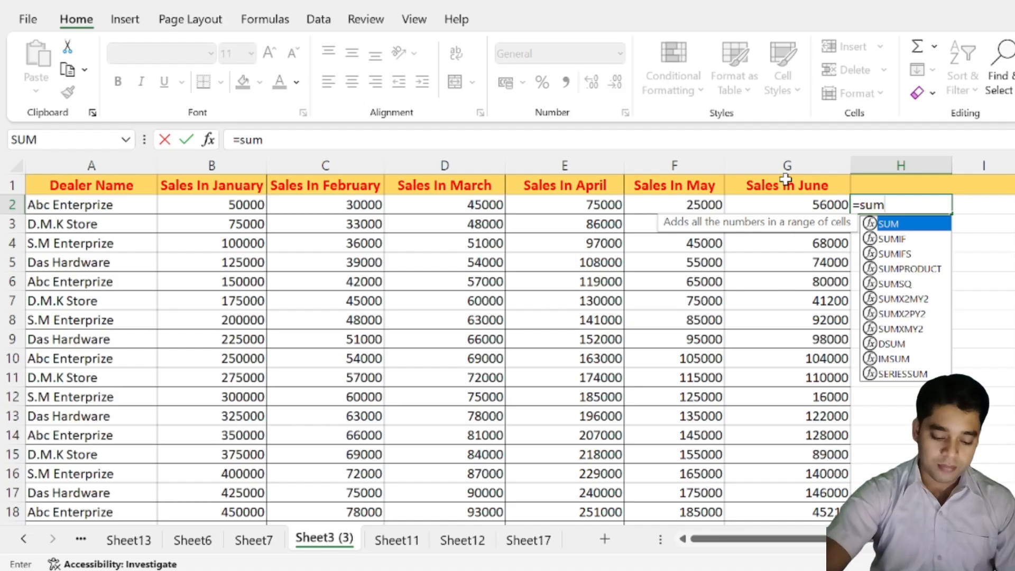
text(()
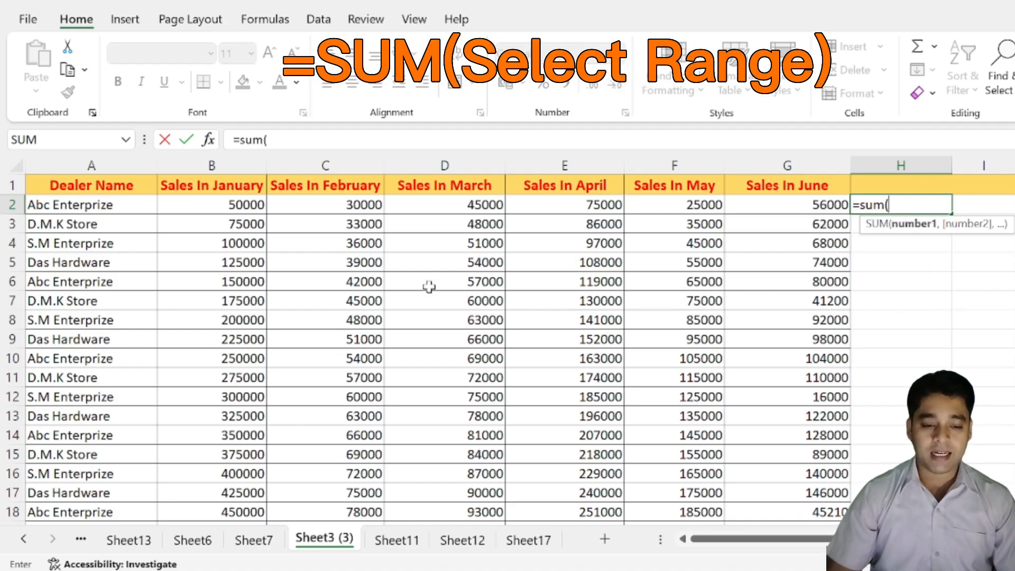
drag(217, 206, 789, 203)
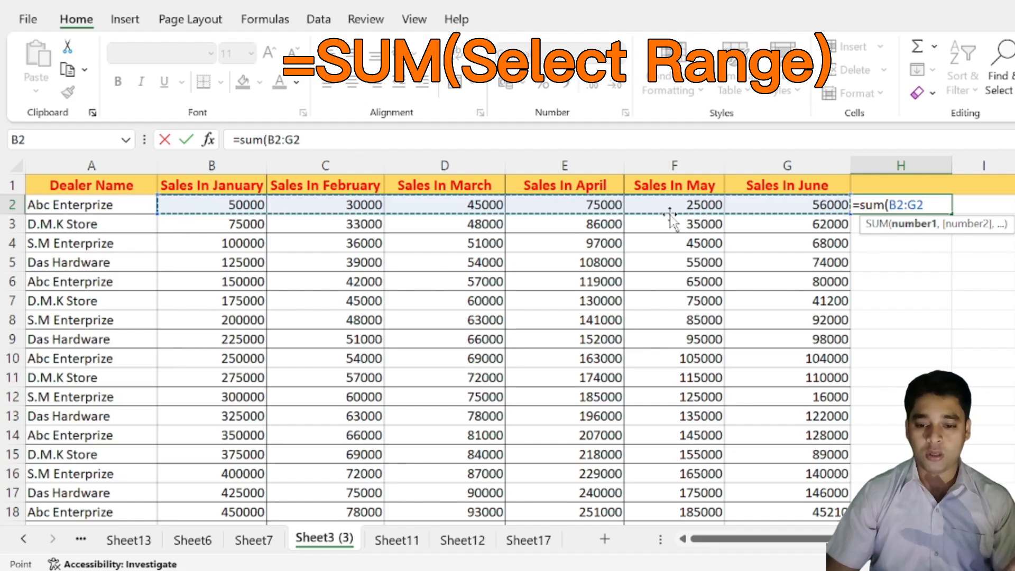
text())
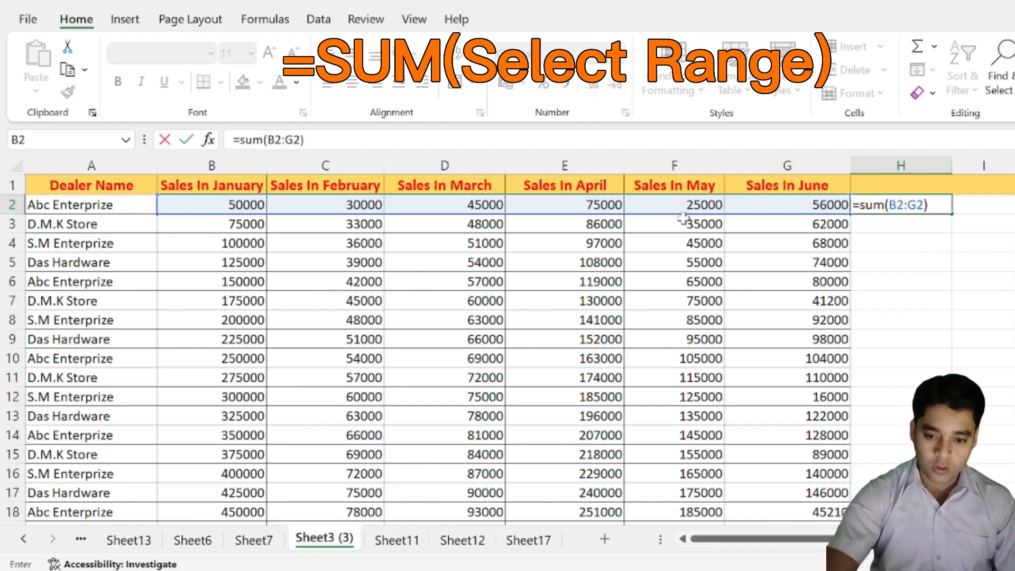
key(Return)
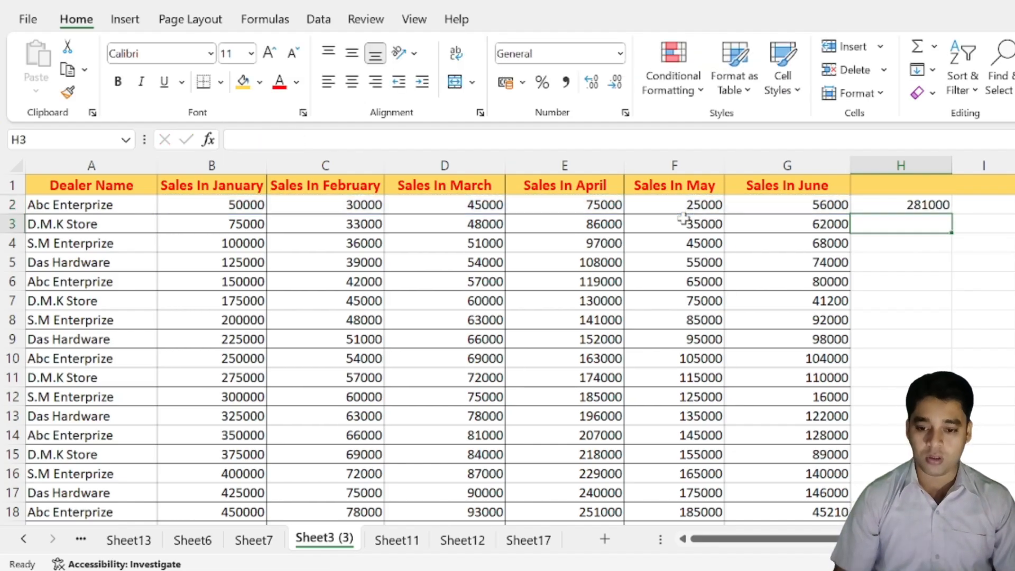
Step: Clear the total in H2 and recalculate it with AutoSum over the row's sales in B2:G2
click(931, 205)
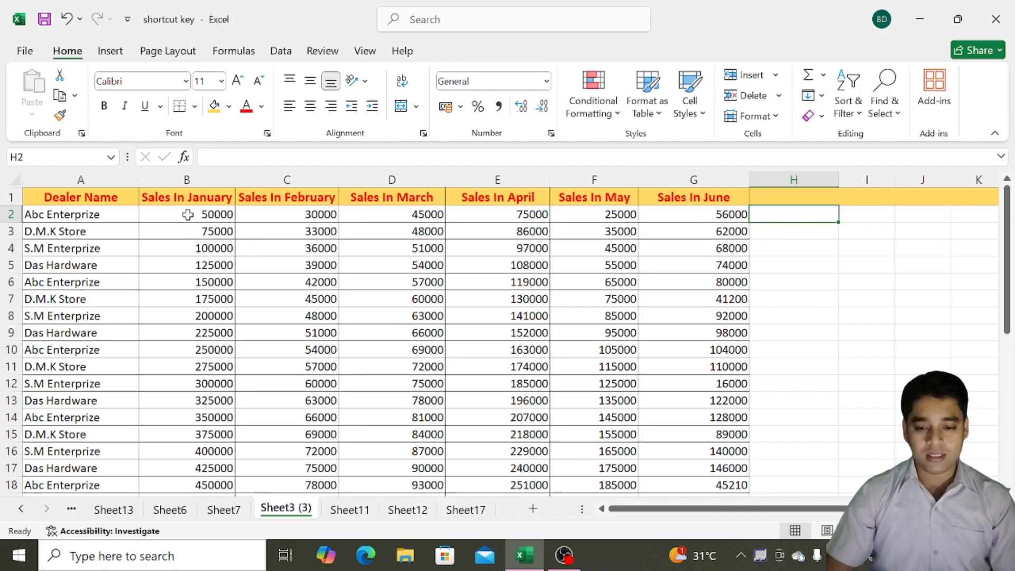
drag(159, 211, 769, 221)
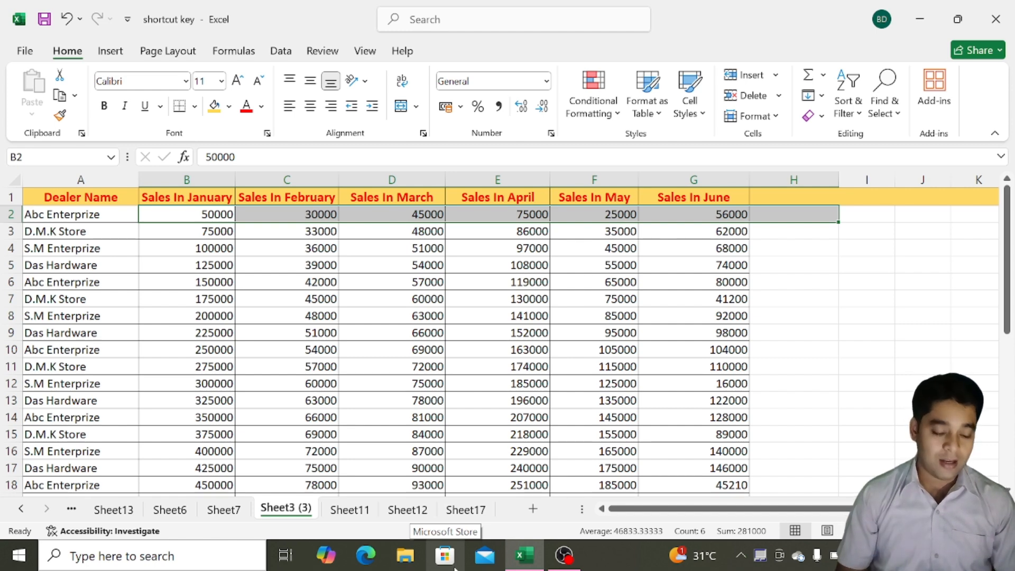
key(alt+equal)
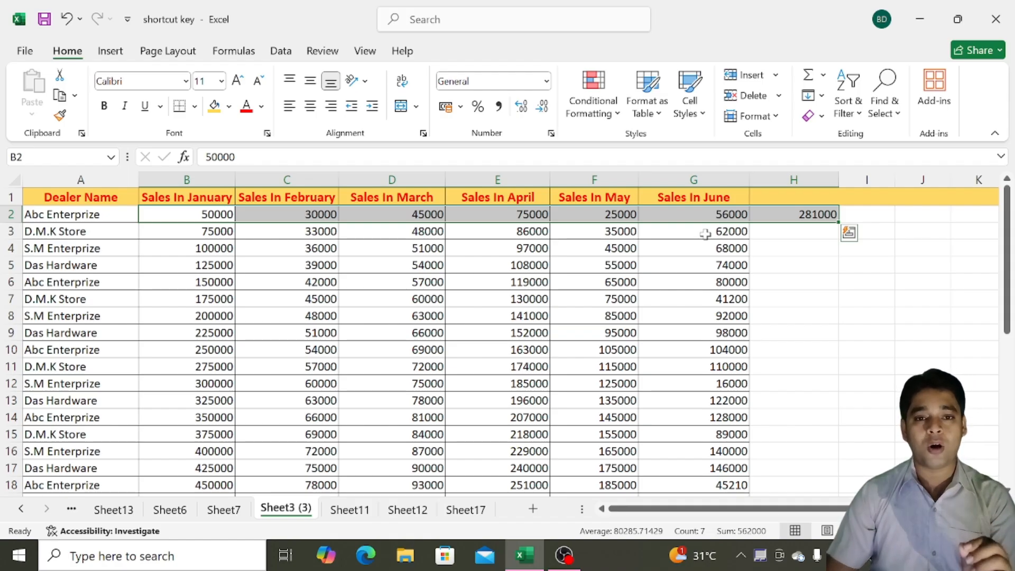
click(831, 212)
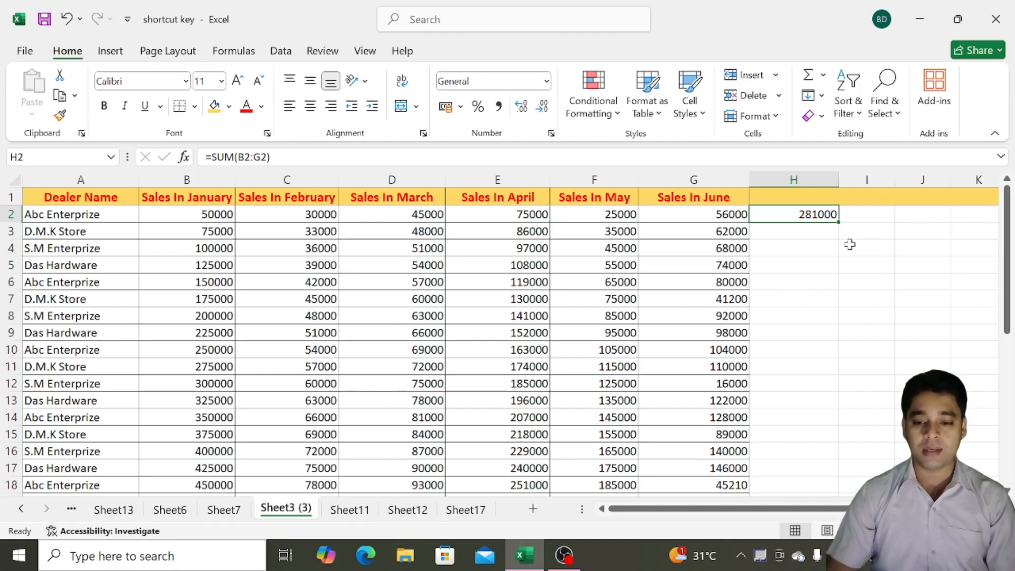
Step: Fill the SUM formula from H2 down column H to row 22 for all the listed dealers
click(758, 234)
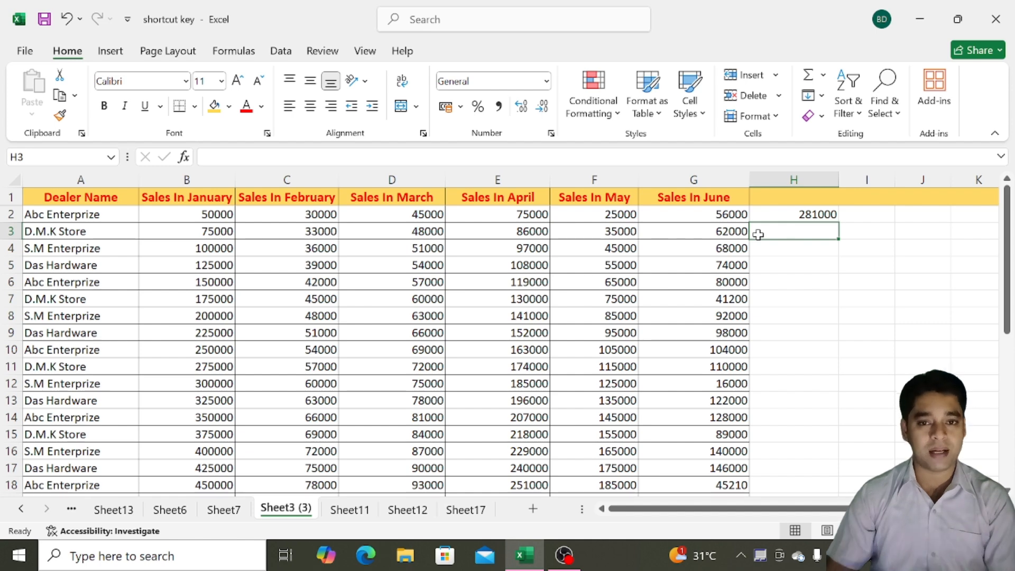
click(798, 212)
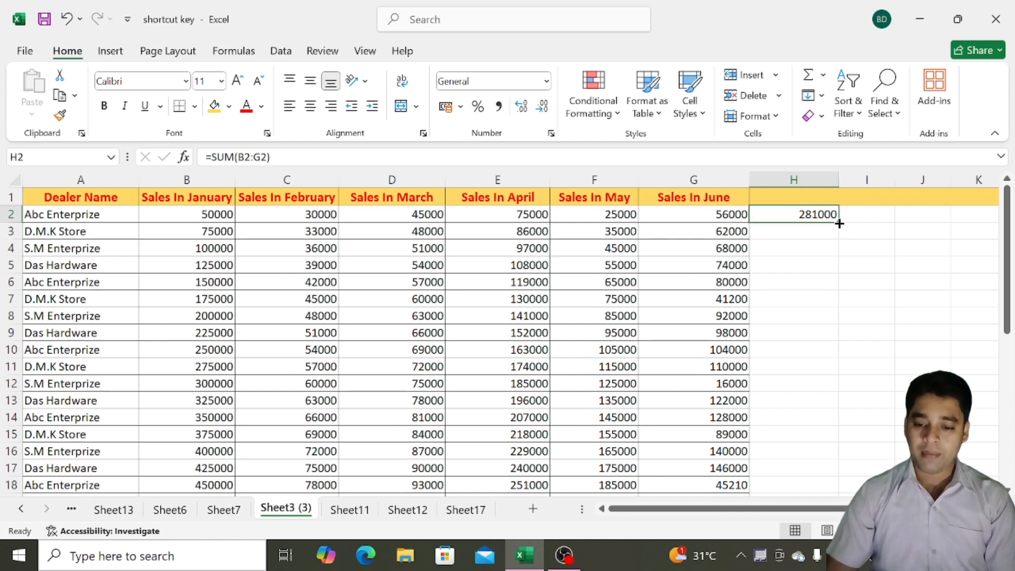
drag(839, 223, 831, 366)
scroll(829, 366, up, 4)
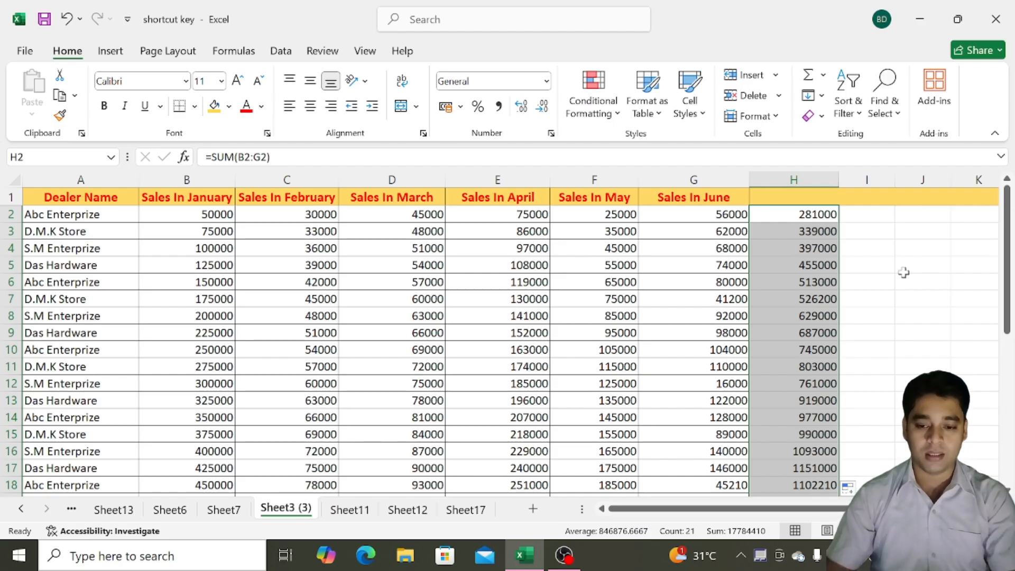
Step: Clear all the row totals from column H
click(790, 176)
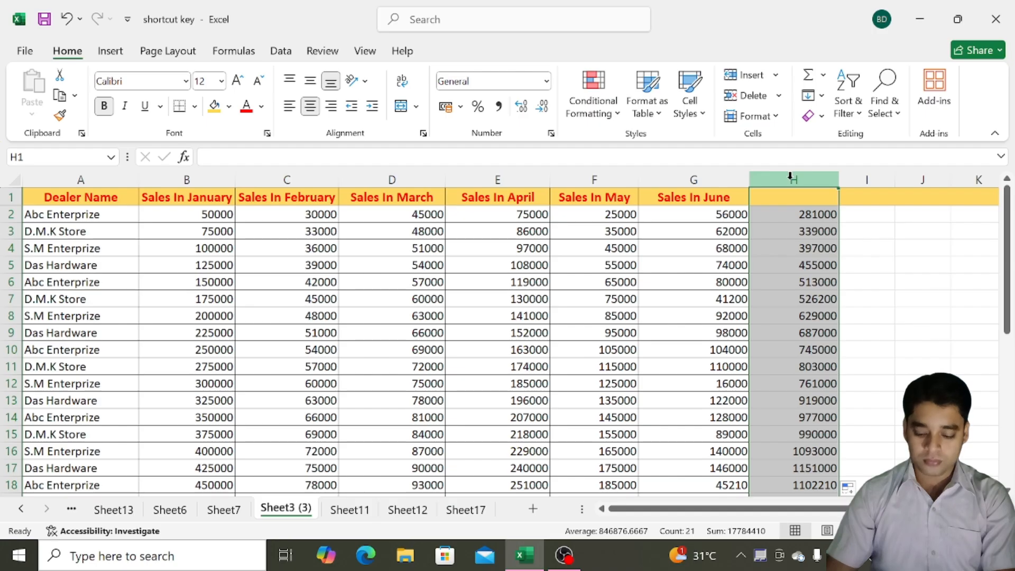
key(Delete)
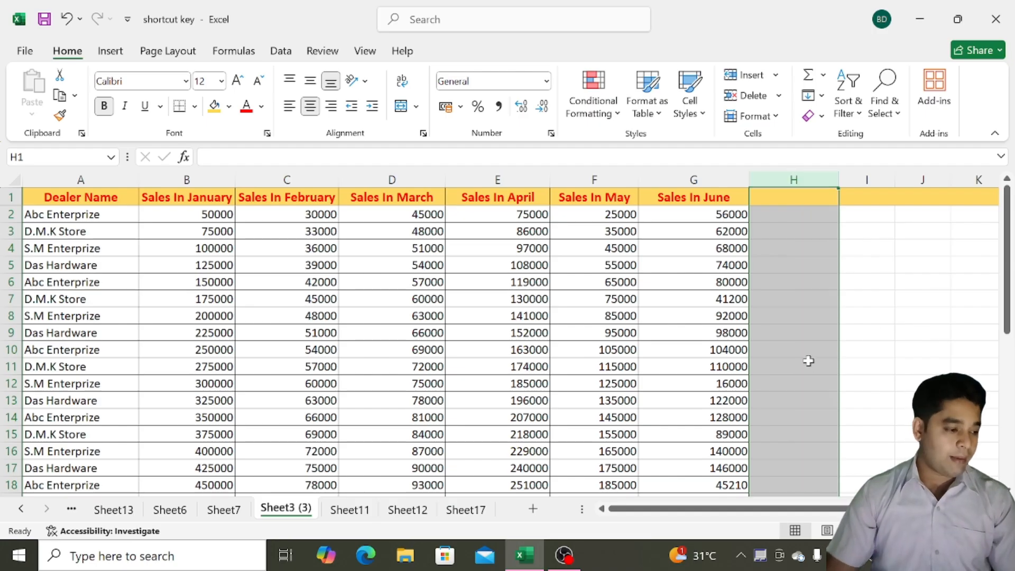
click(785, 217)
Step: Look through the Sales In June column from the first to the last dealer row
scroll(784, 280, down, 6)
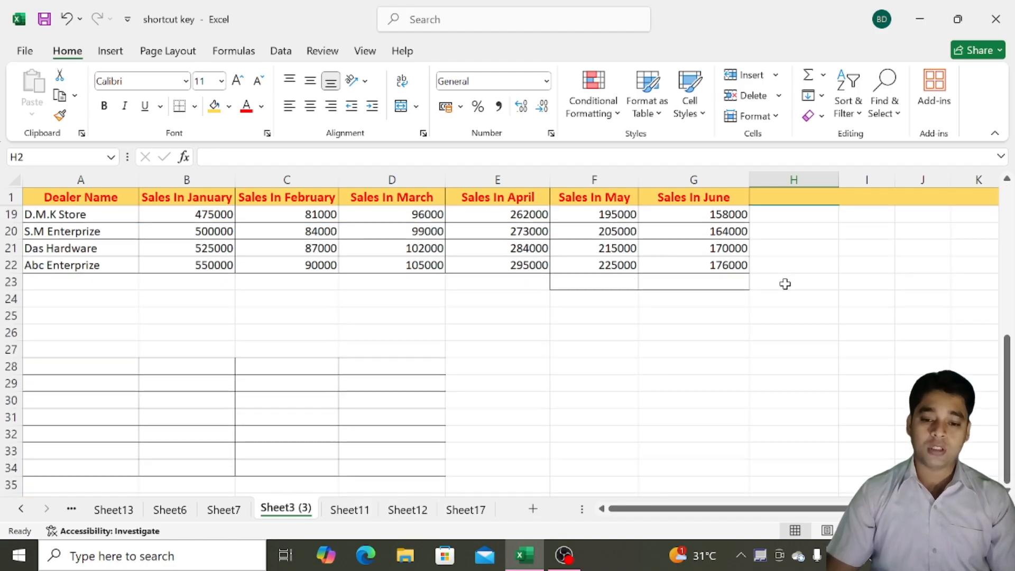
scroll(718, 326, up, 6)
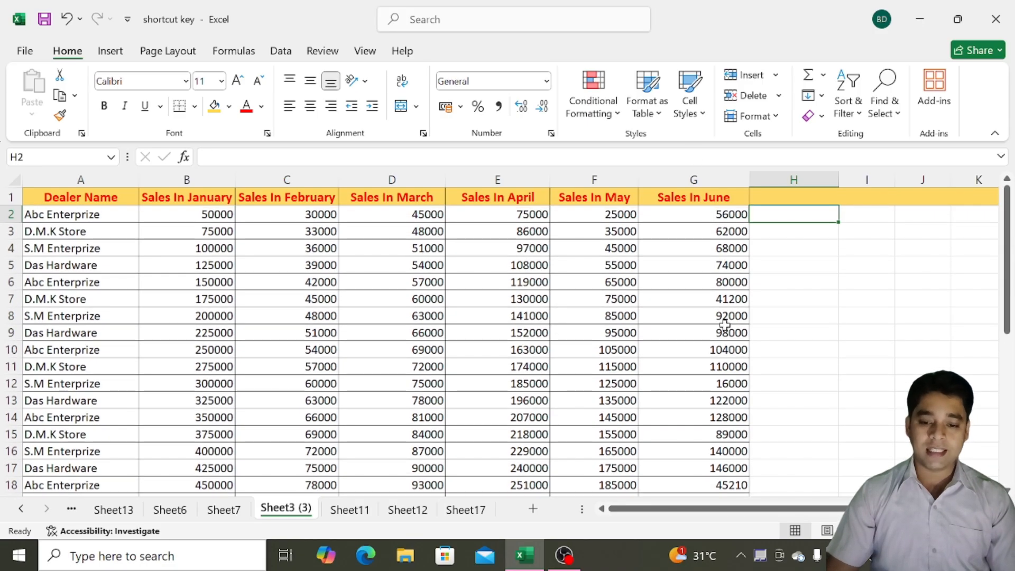
scroll(703, 314, up, 12)
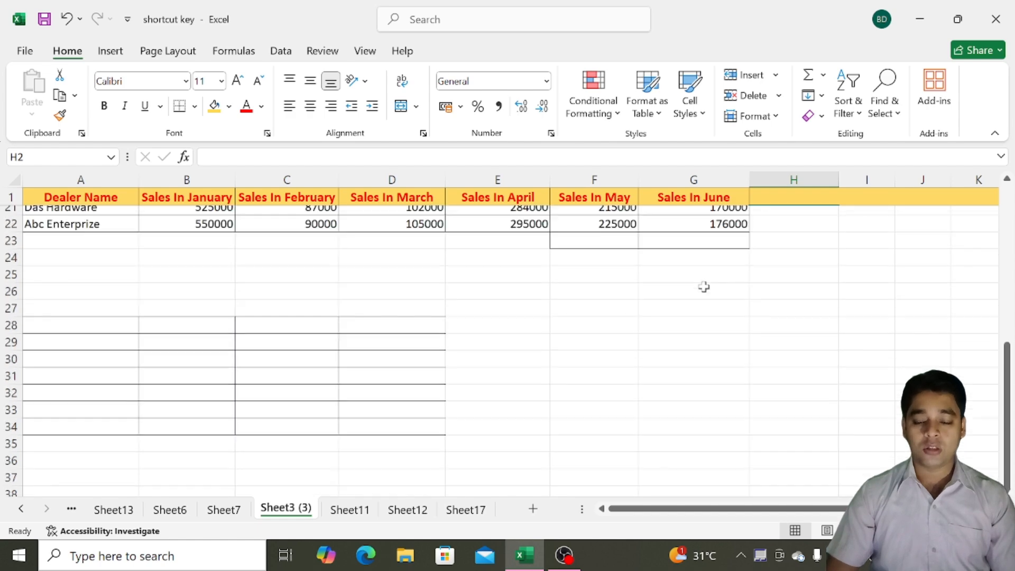
click(829, 344)
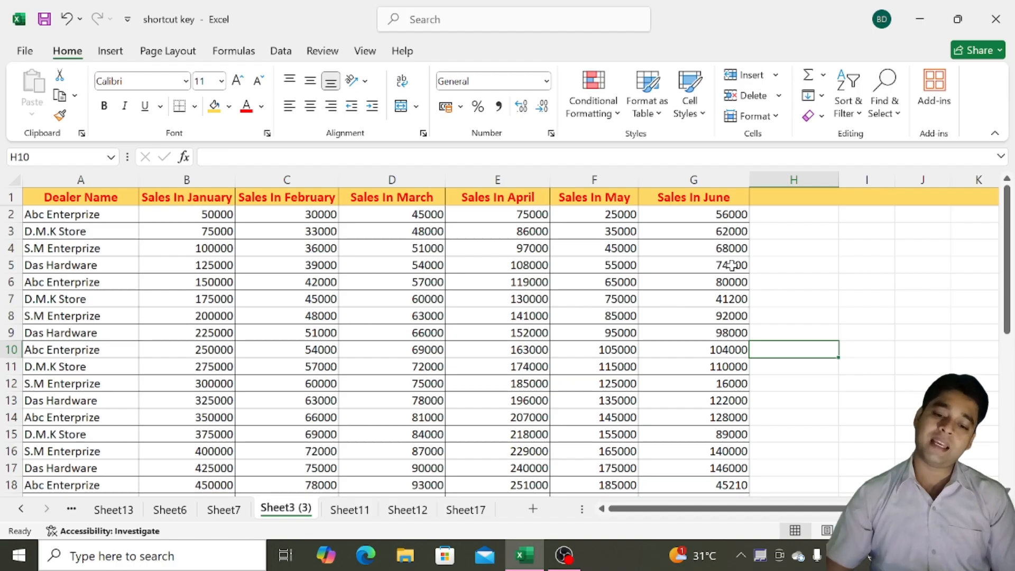
scroll(726, 254, down, 6)
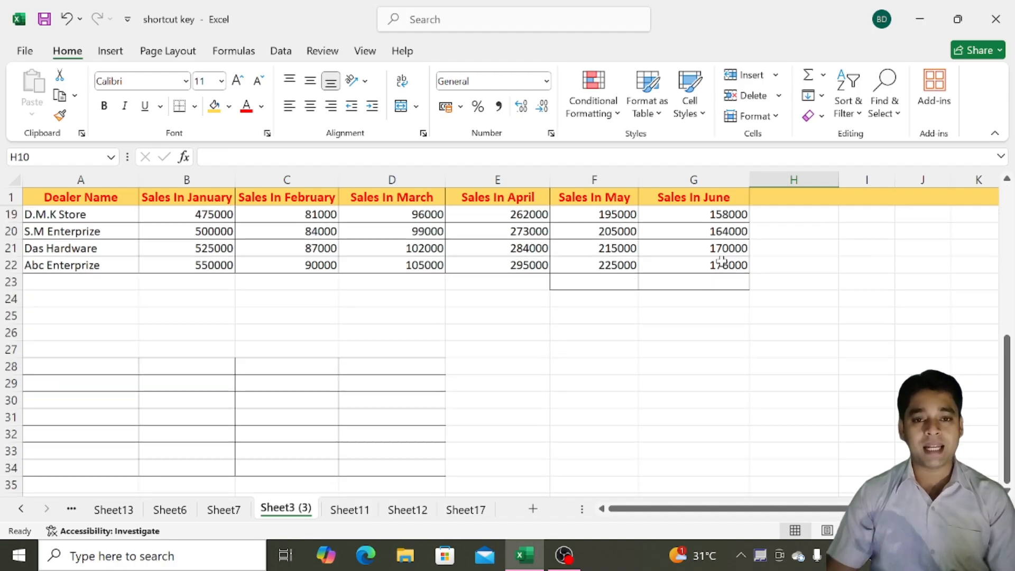
scroll(721, 261, up, 6)
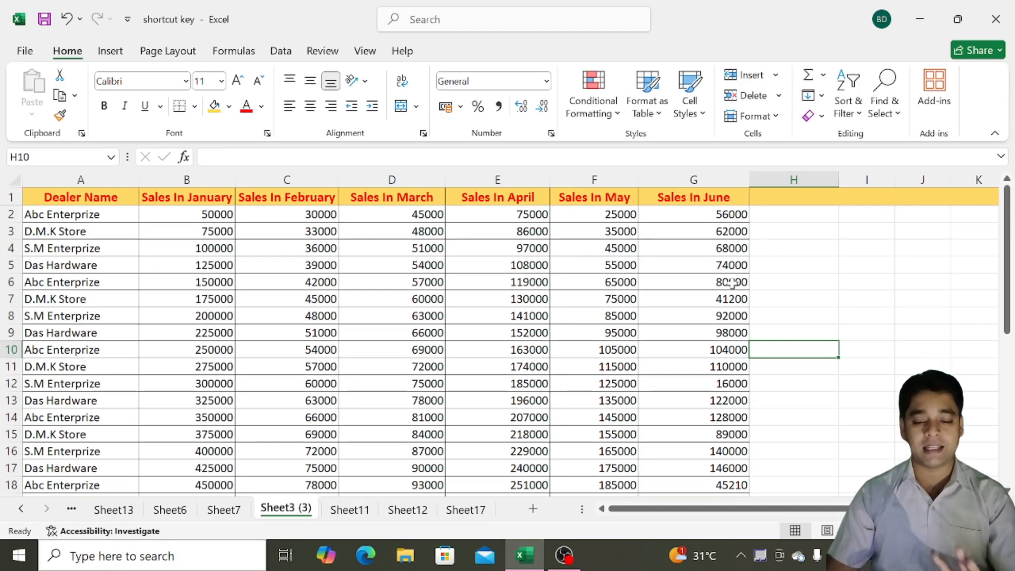
scroll(732, 282, down, 6)
scroll(732, 283, up, 6)
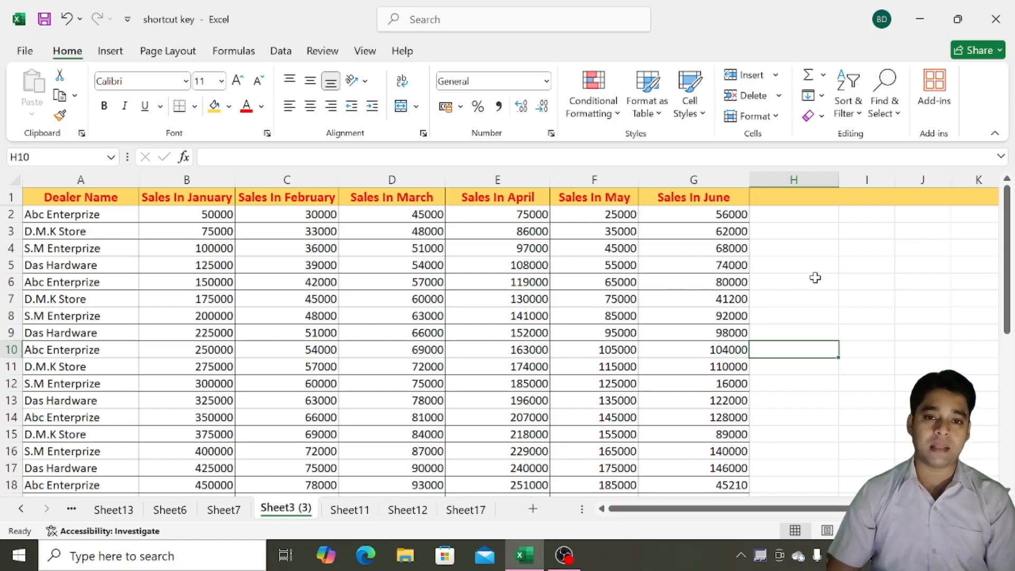
Step: Enter =MAX(G2:G22) in cell H9 to find the highest June sales value, and check the formula
click(806, 327)
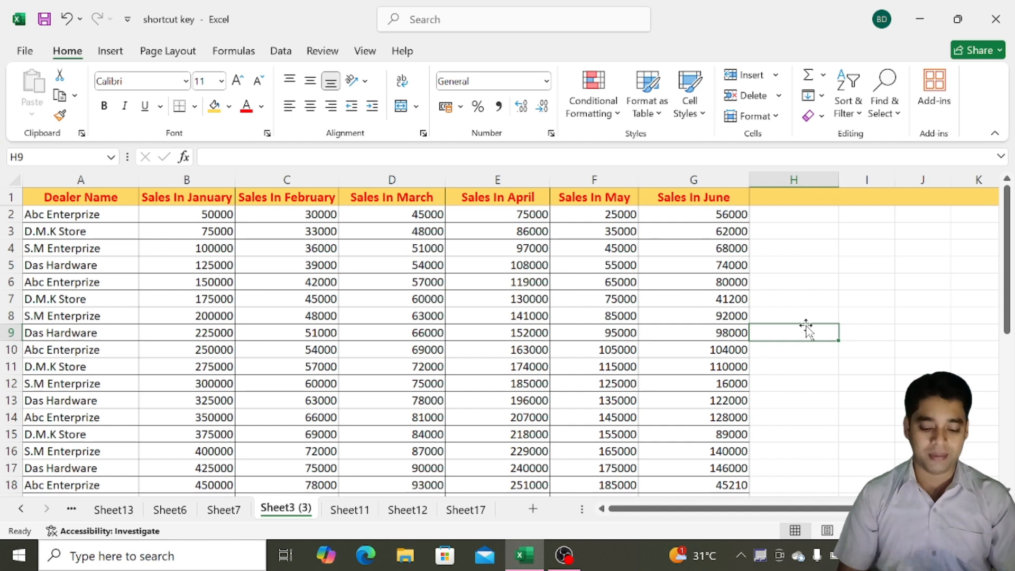
text(=)
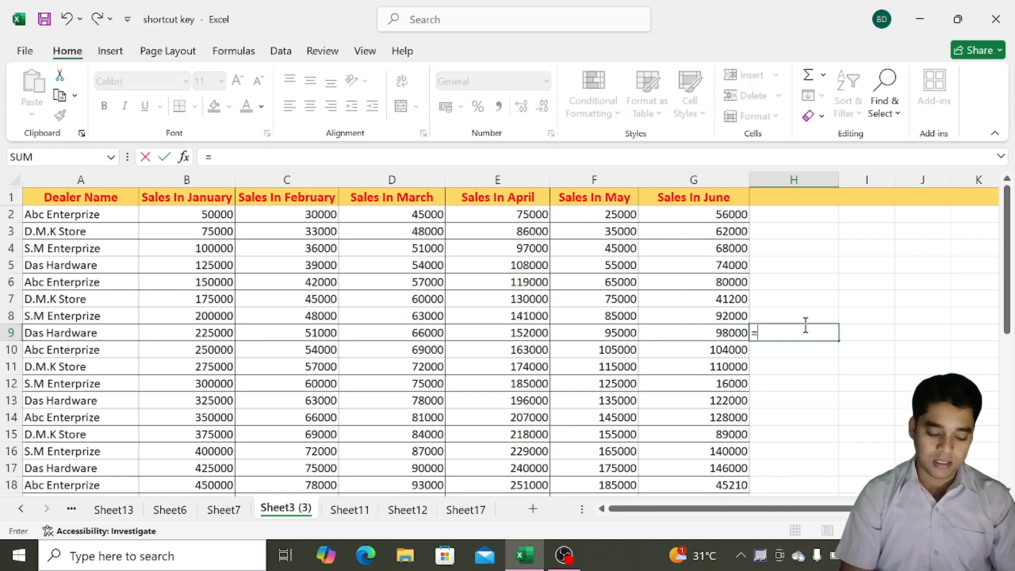
text(Max)
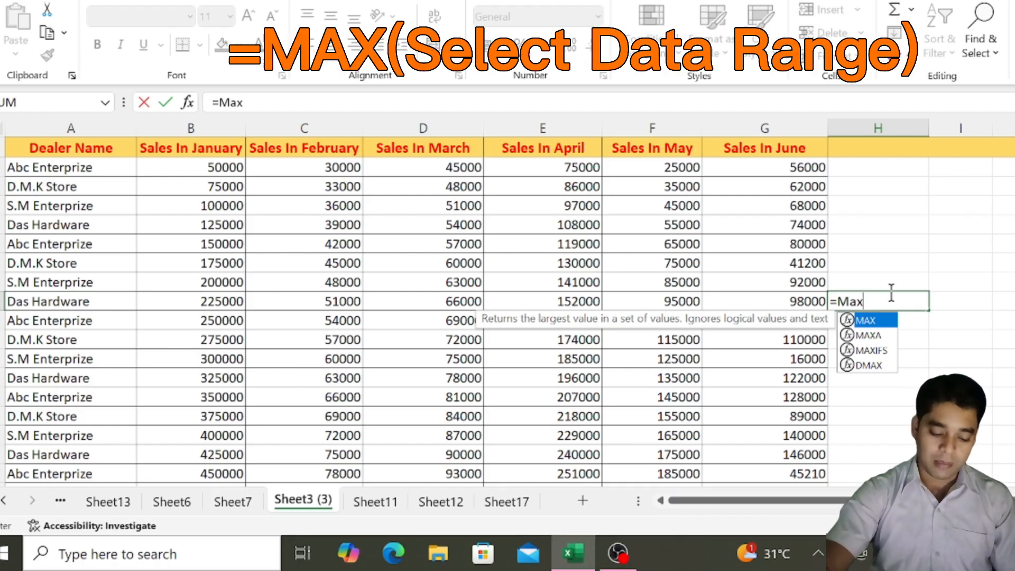
text(()
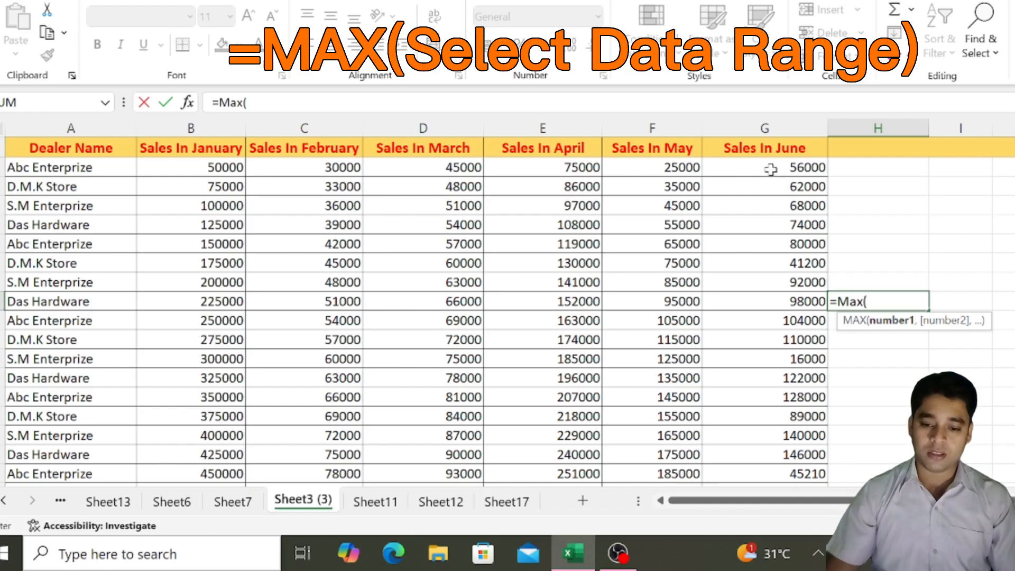
drag(771, 168, 798, 447)
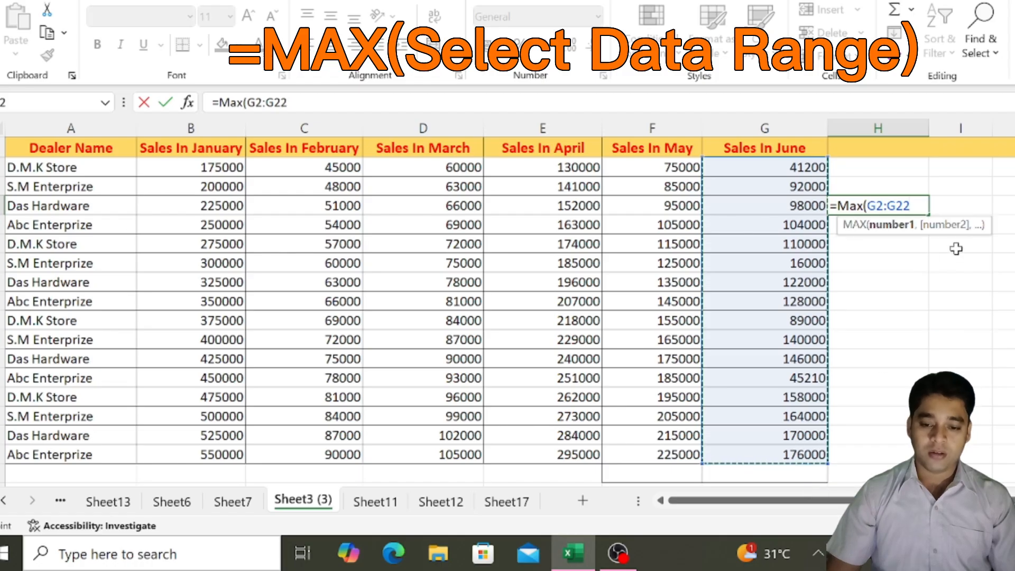
text())
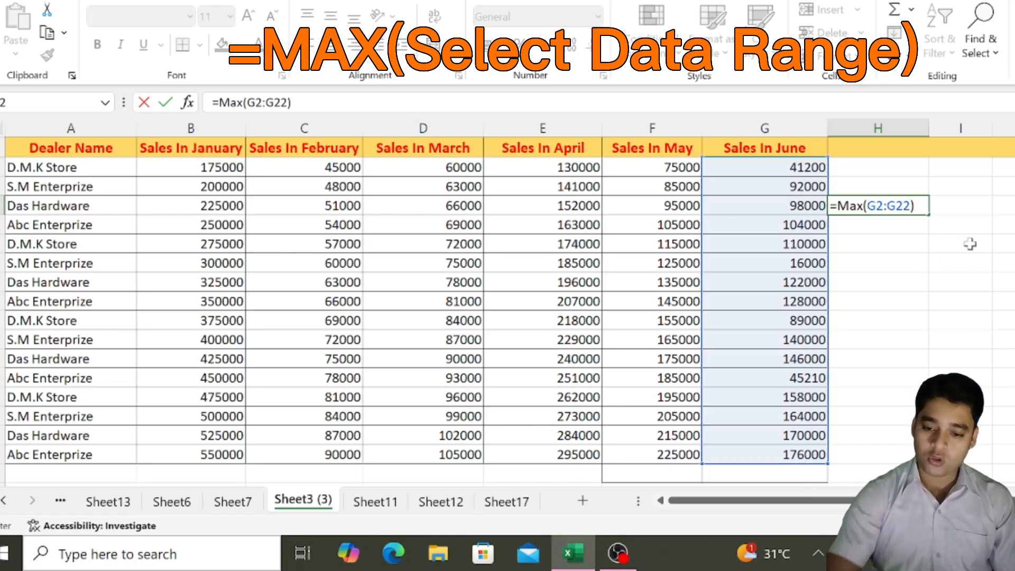
key(Return)
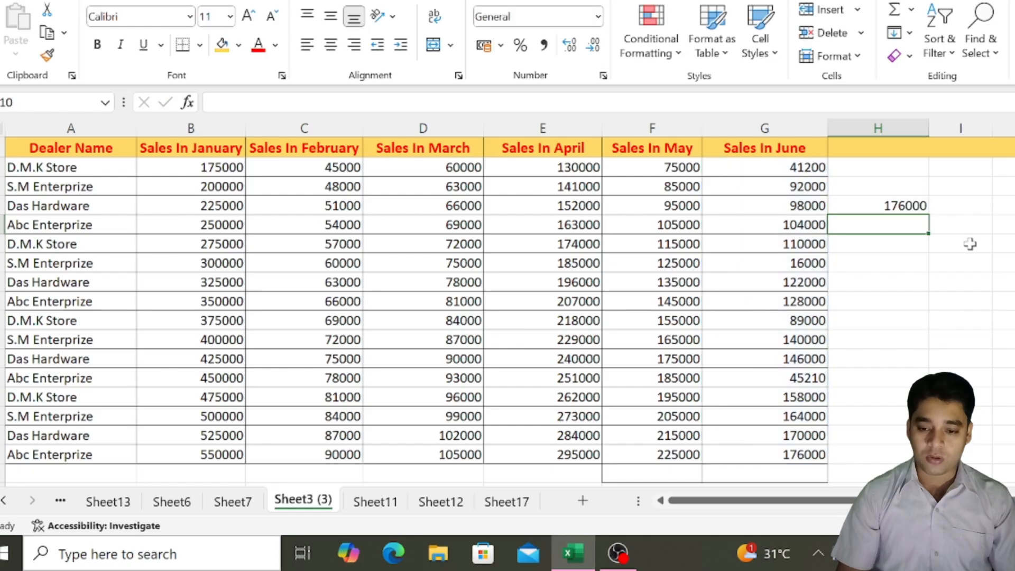
click(898, 209)
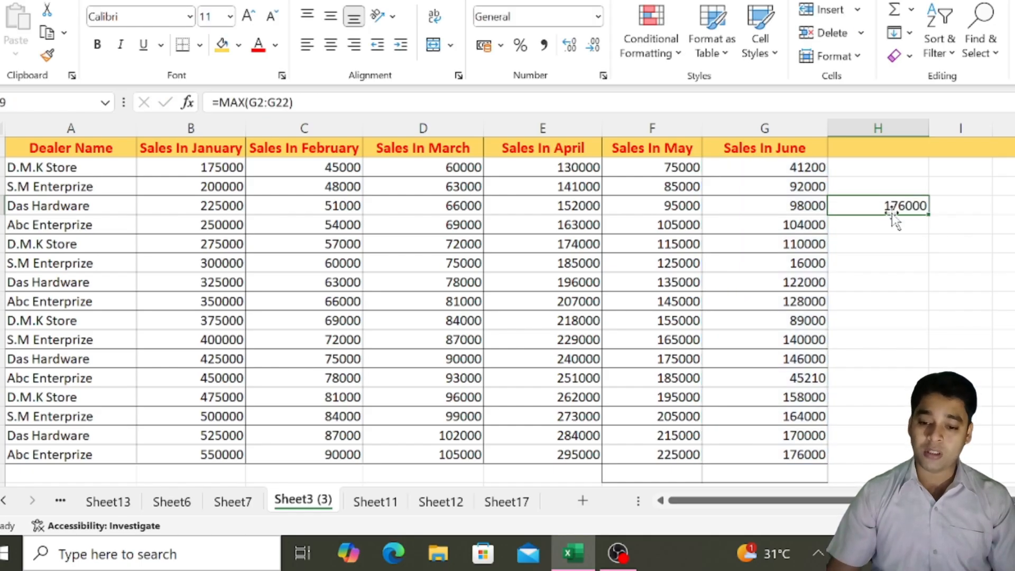
Step: Replace the MAX formula in H9 with =MIN(G2:G22) to find the lowest June sales value, and check the formula
scroll(818, 359, up, 2)
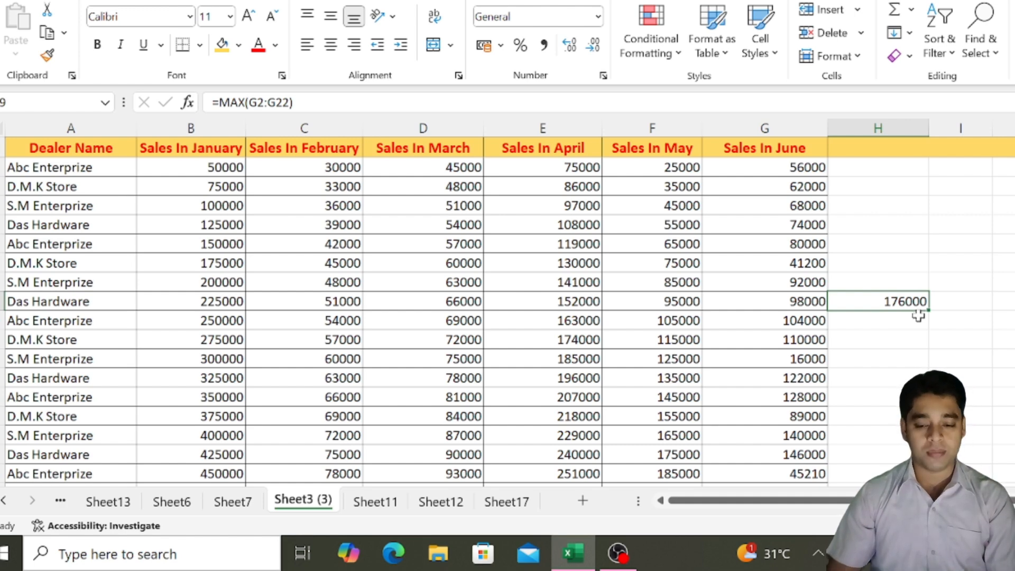
key(Delete)
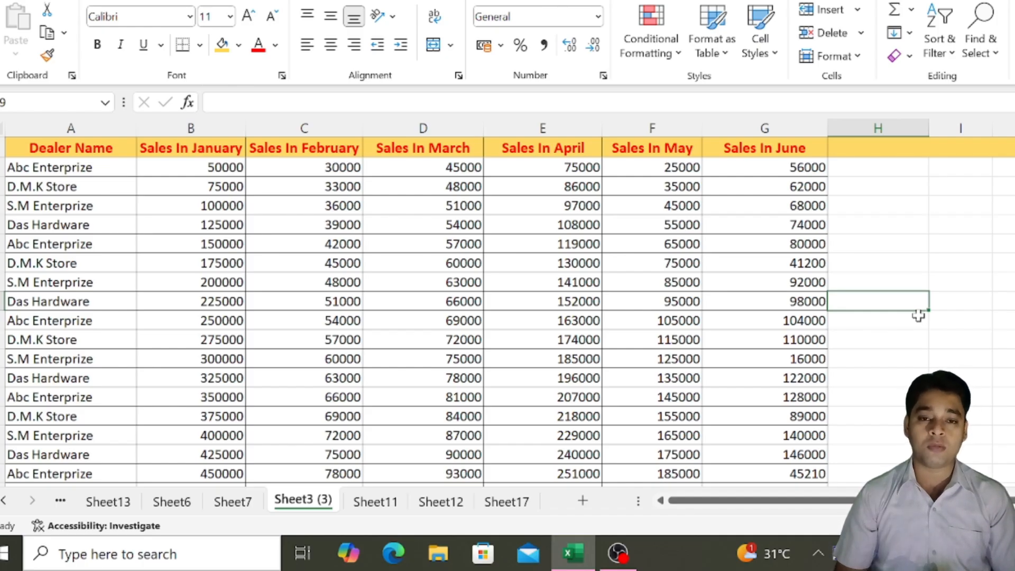
text(=)
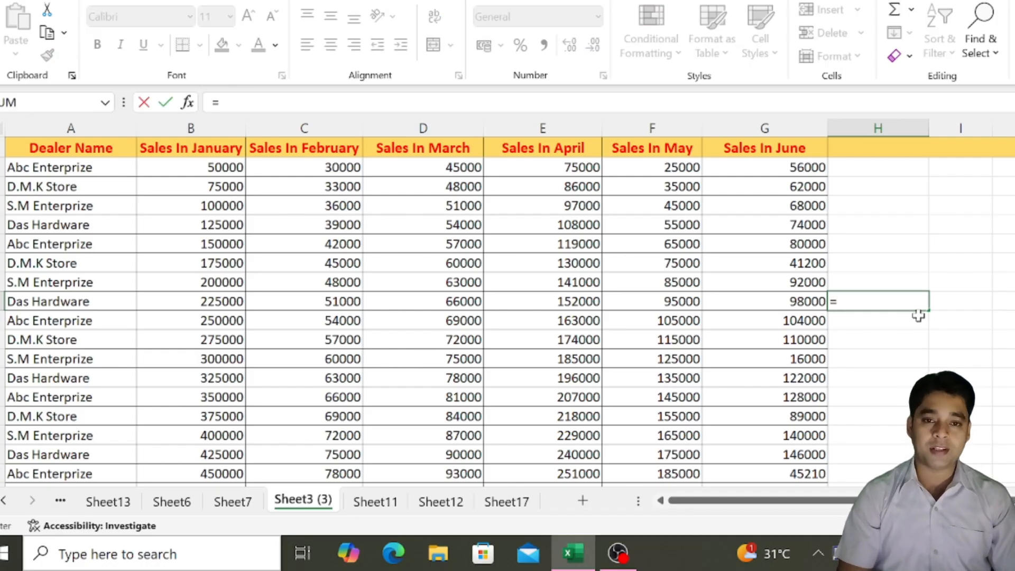
text(Min)
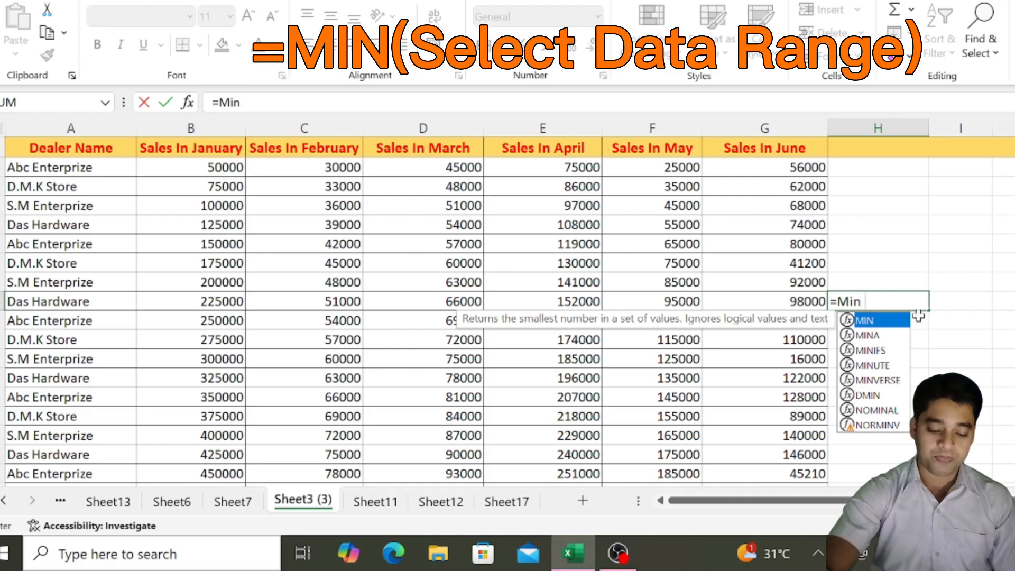
text(()
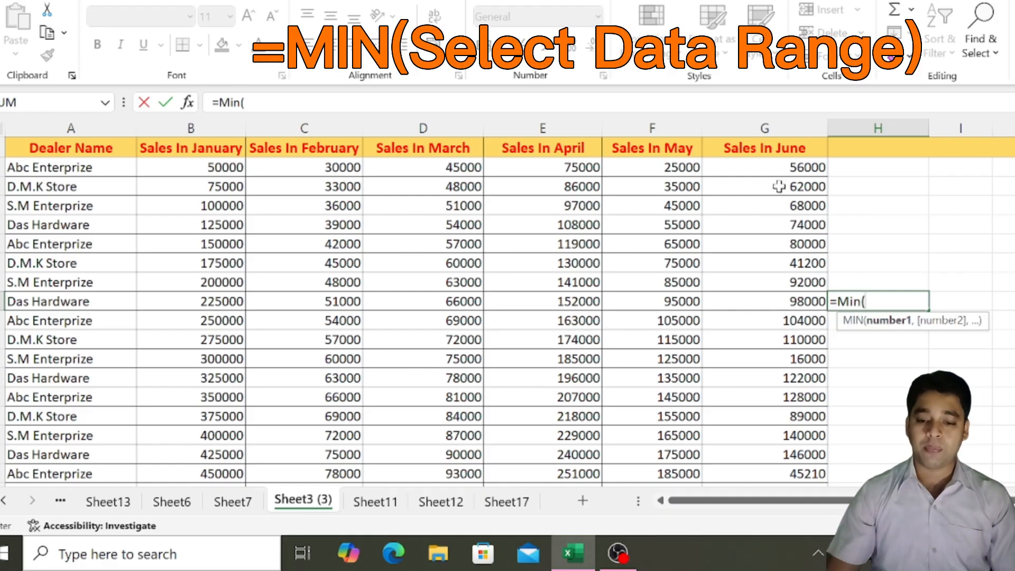
click(771, 168)
drag(770, 178, 788, 455)
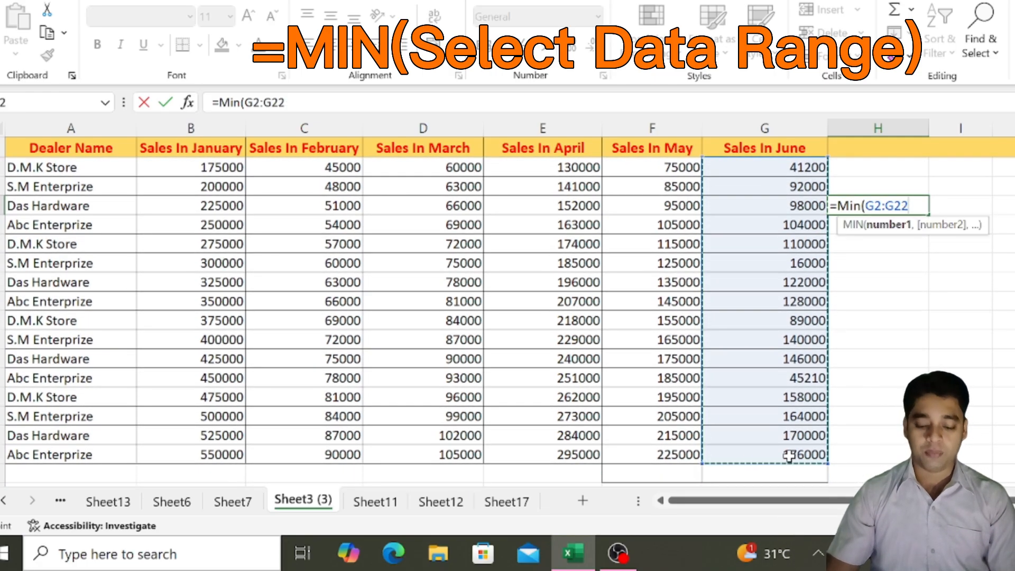
text())
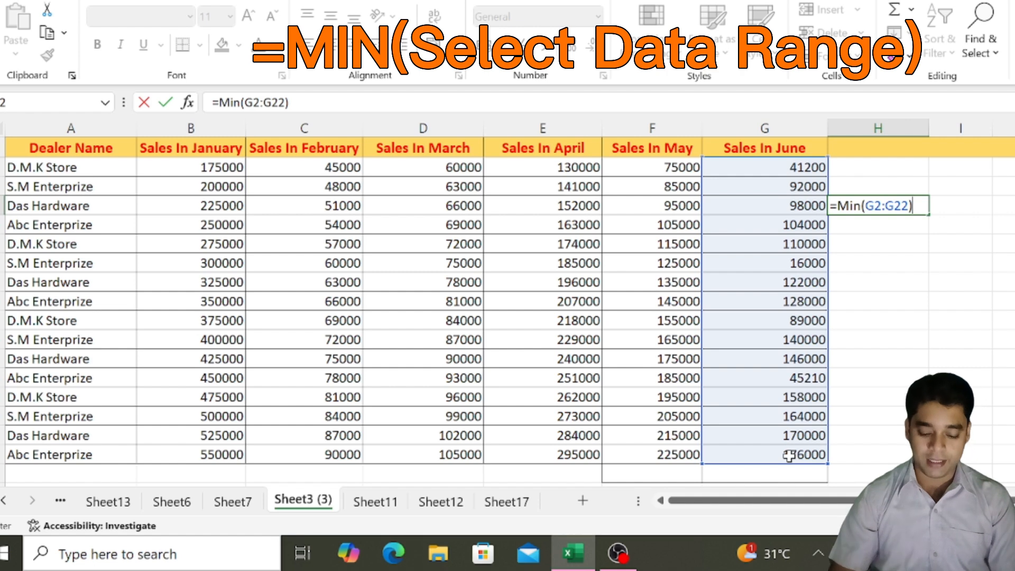
key(Return)
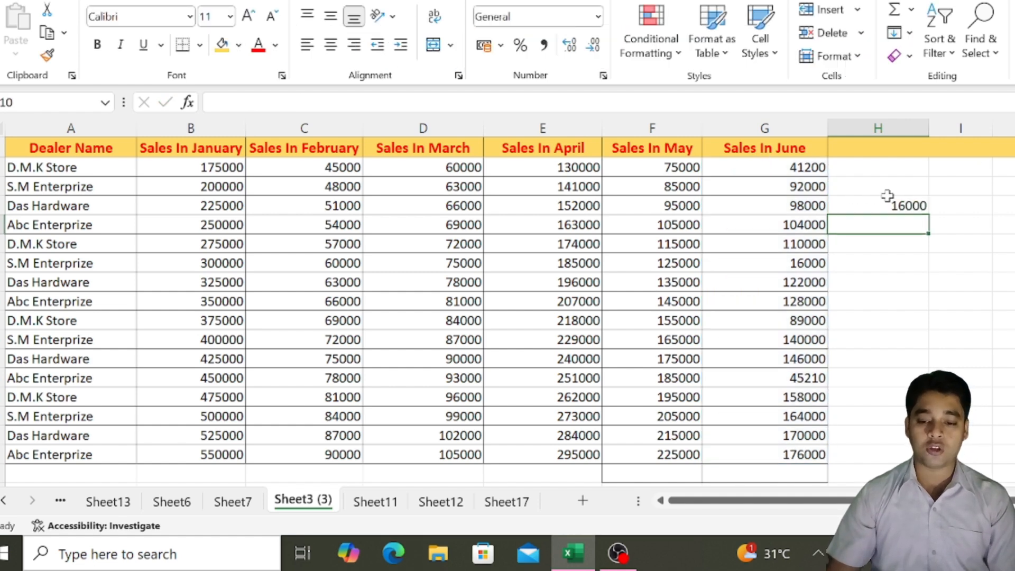
click(871, 206)
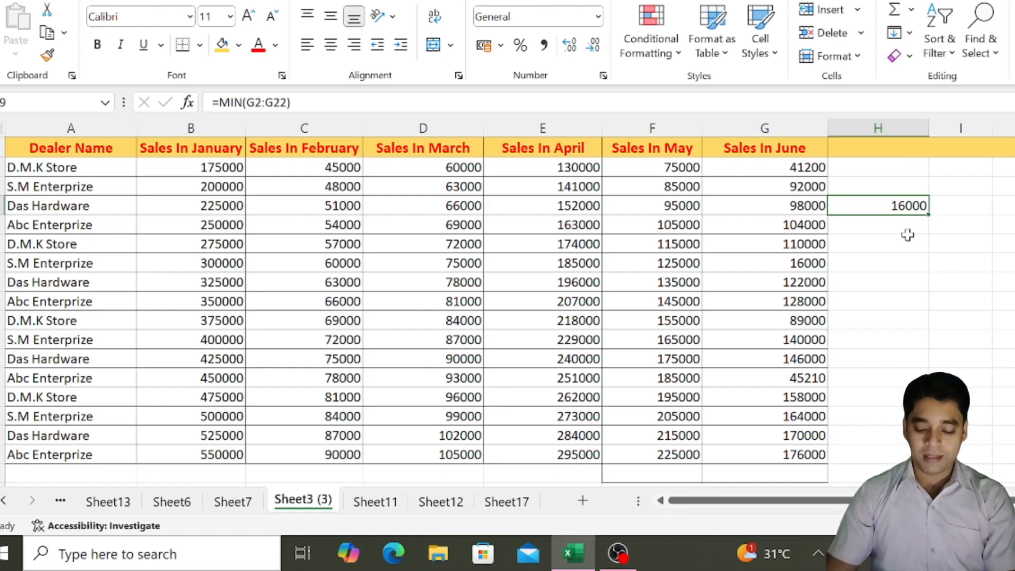
Step: Clear the MIN formula from H9 and look through the Sales In June column down to its last row
key(Delete)
scroll(912, 248, up, 2)
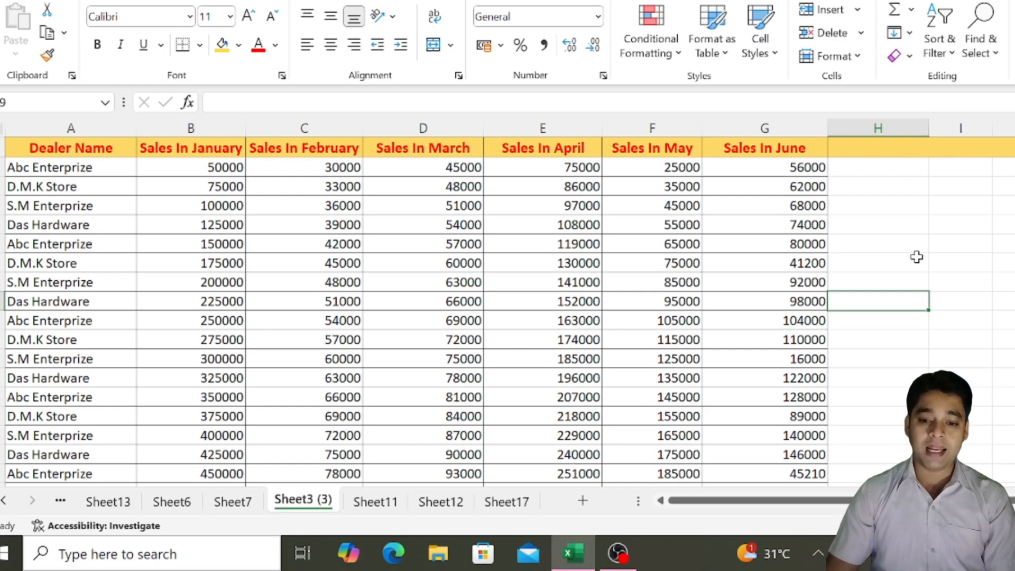
scroll(899, 263, down, 6)
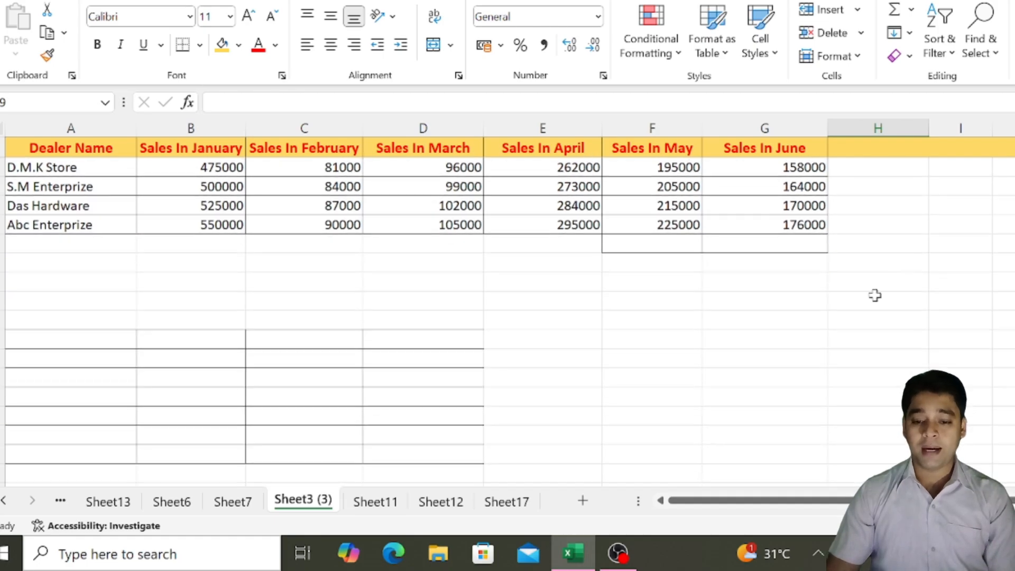
click(798, 306)
scroll(856, 263, up, 6)
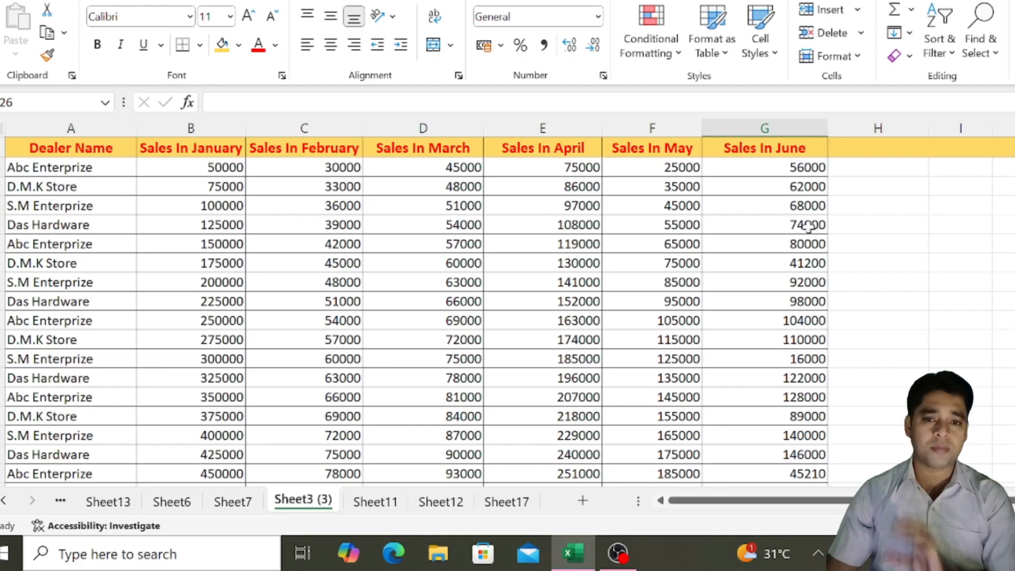
Step: Enter =AVERAGE(G2:G22) in cell H9 to calculate the average June sales, and check the formula
click(889, 295)
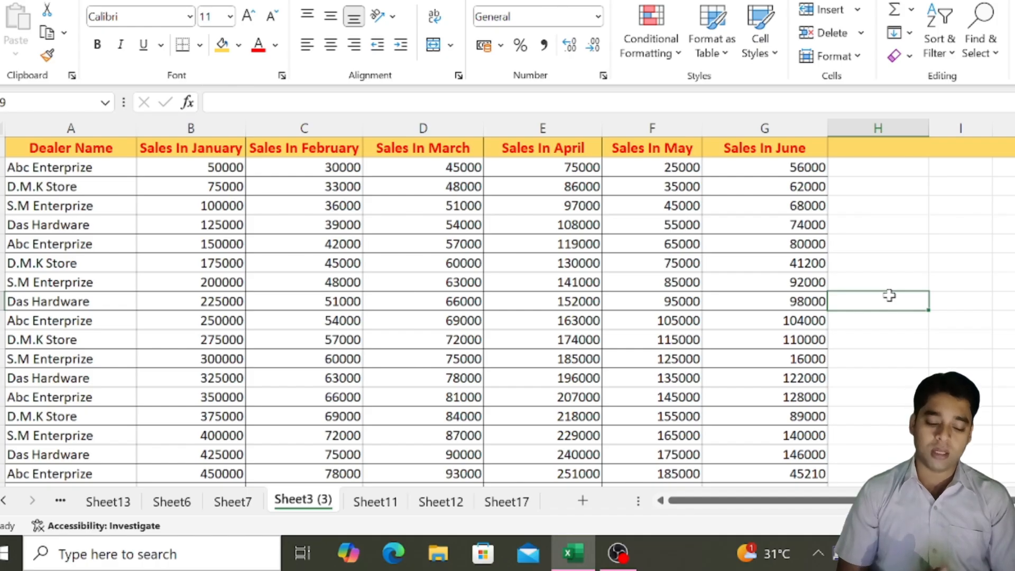
text(=)
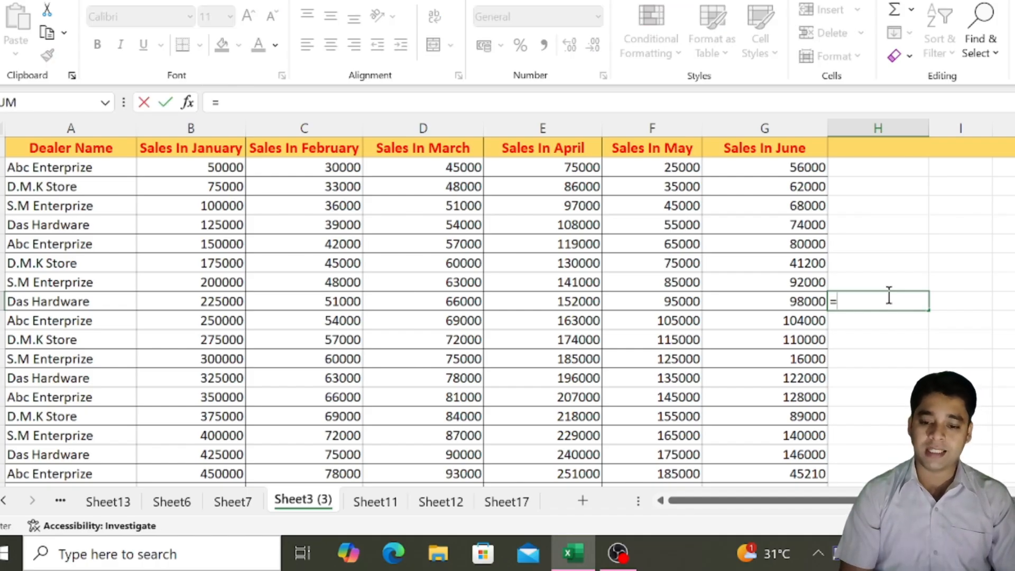
text(A)
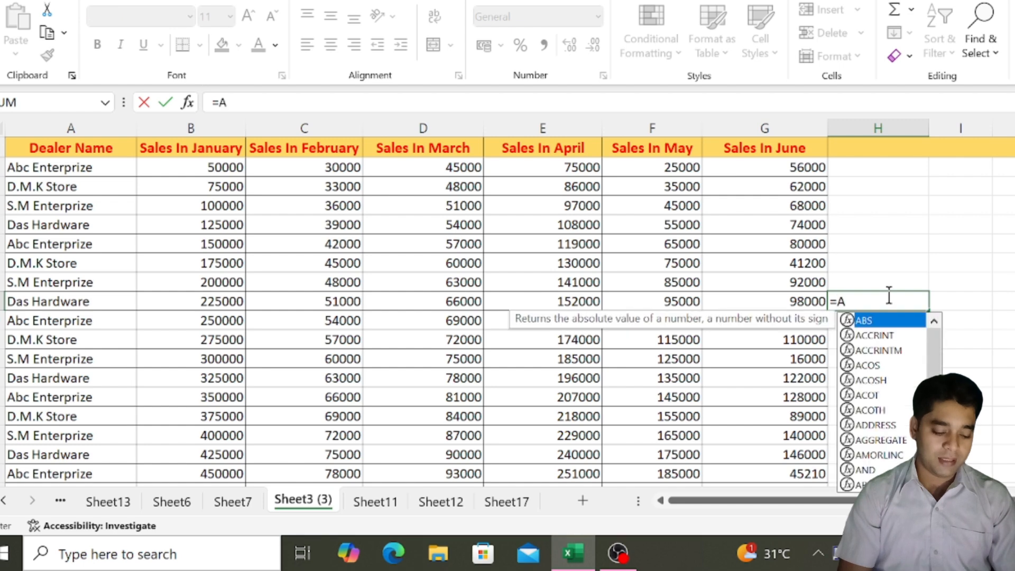
text(verage)
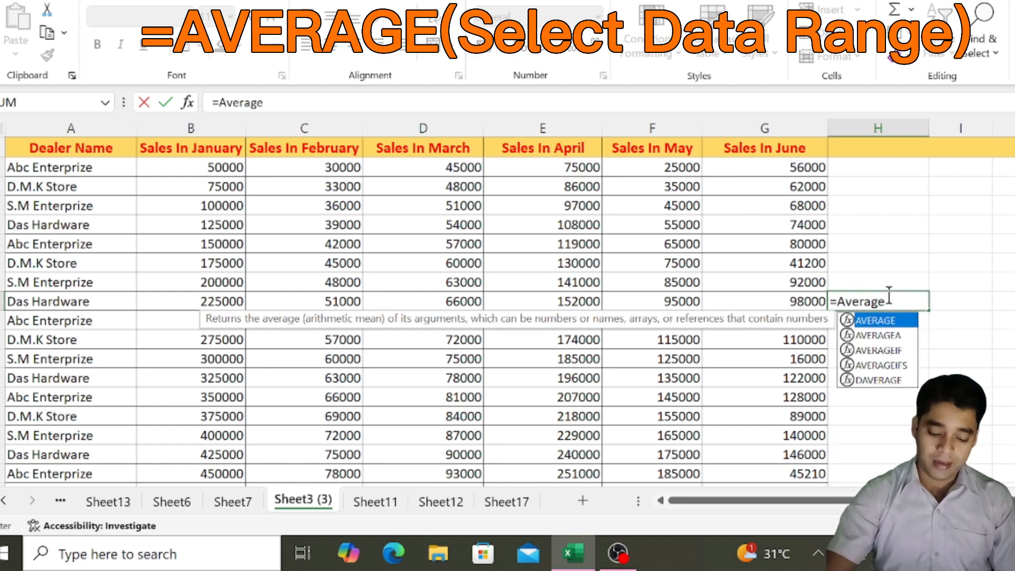
text(()
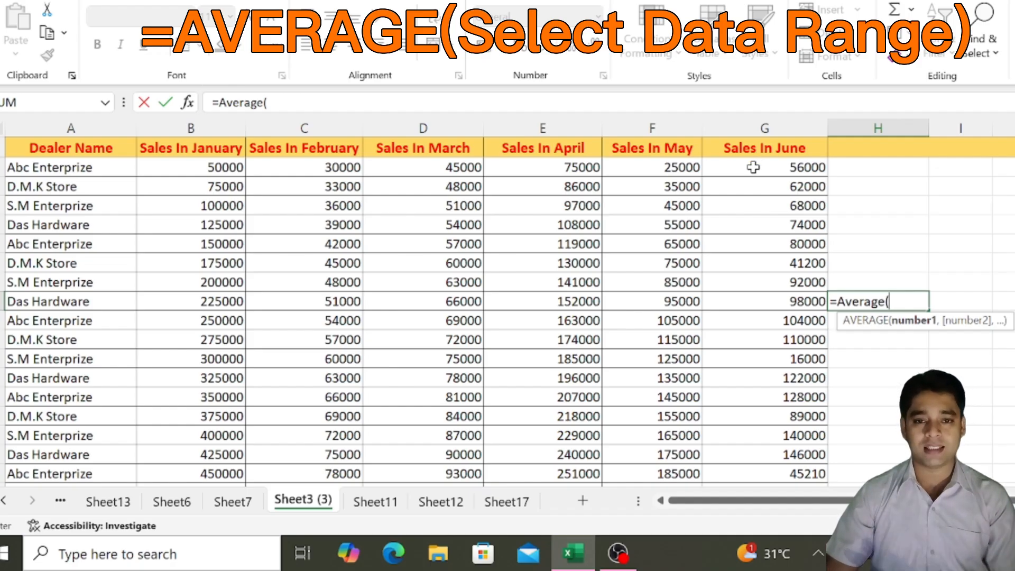
drag(752, 167, 799, 460)
text())
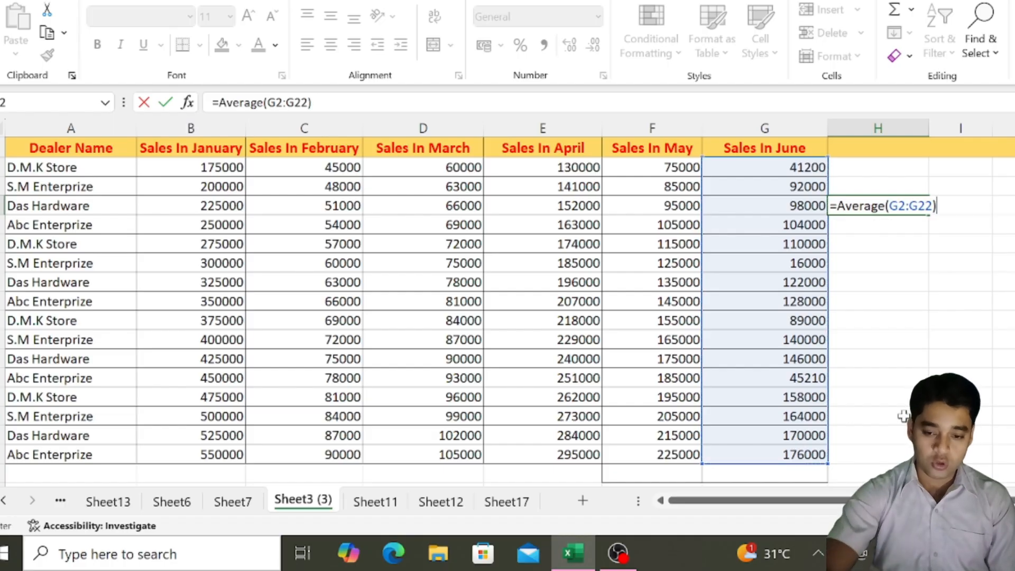
key(Return)
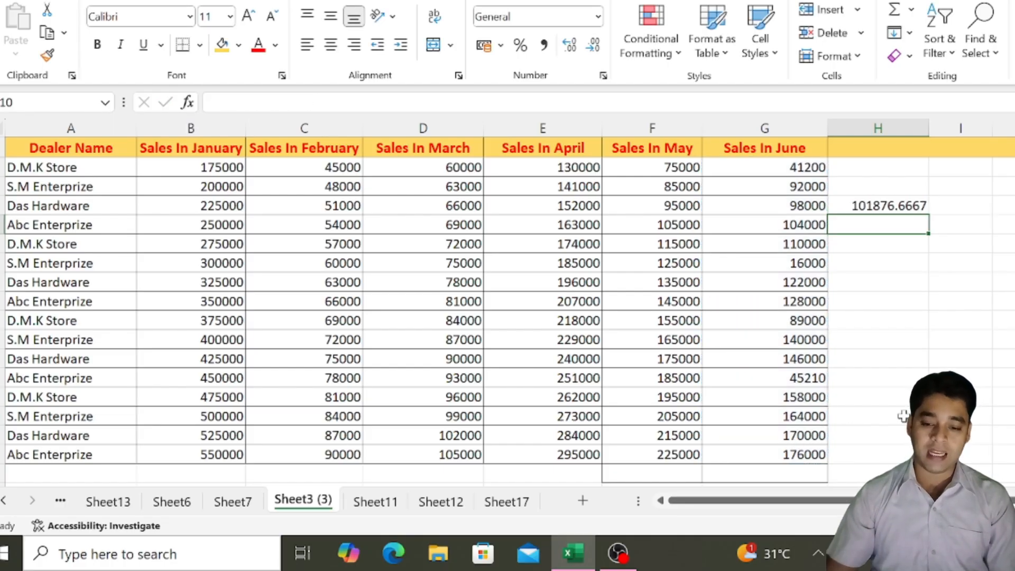
key(Up)
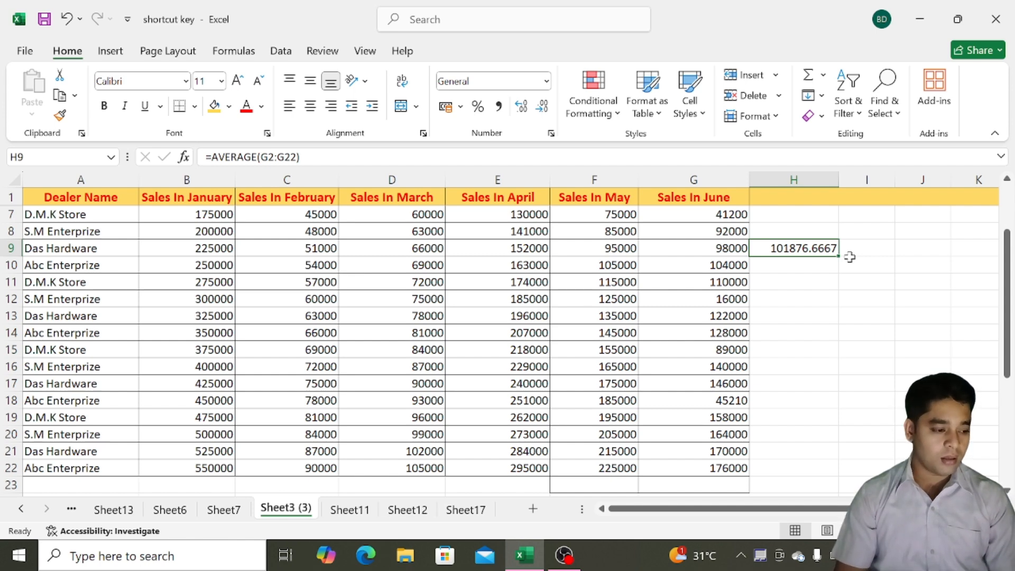
Step: Clear the AVERAGE formula from H9 and look over the list of dealer names
key(Delete)
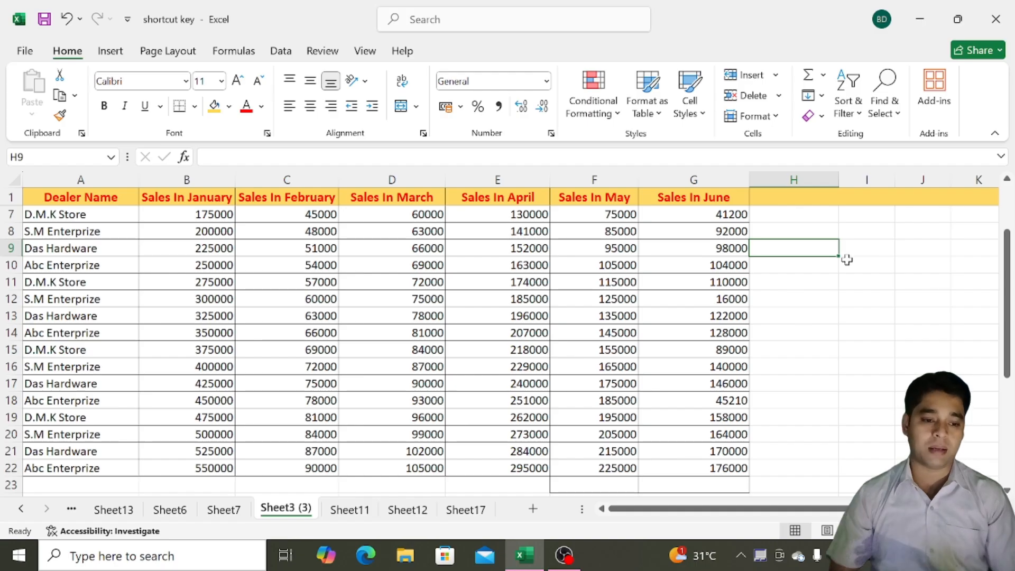
scroll(40, 285, down, 11)
scroll(43, 285, up, 12)
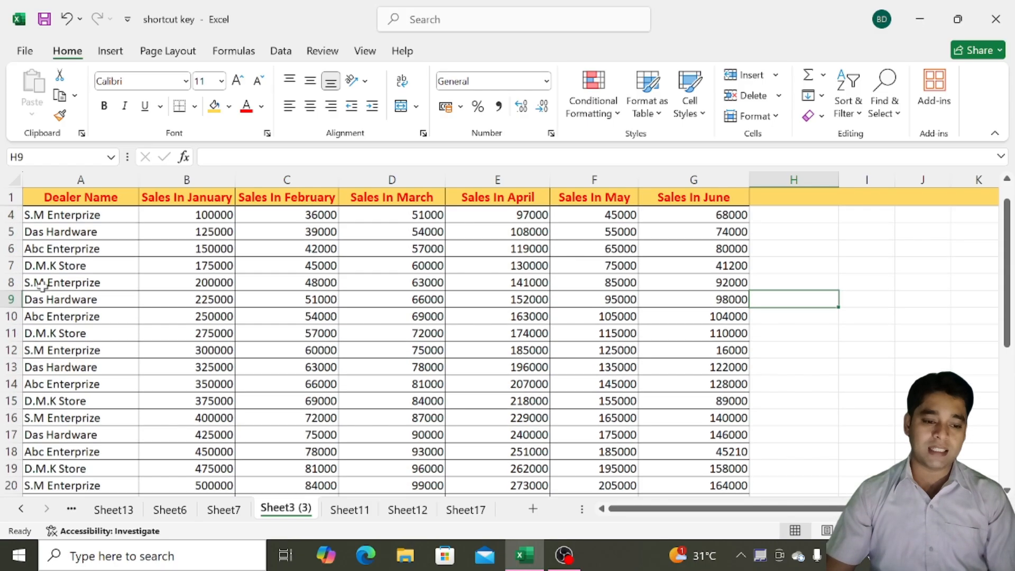
scroll(41, 285, up, 1)
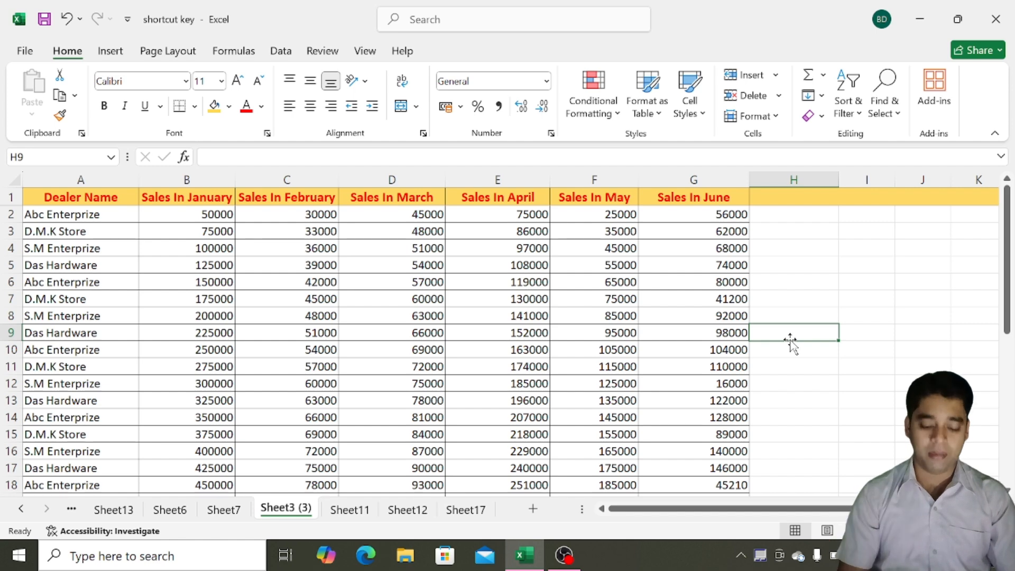
Step: Enter =COUNTA(A2:A23) in cell H9 to count the listed dealer names, and check the formula
text(=)
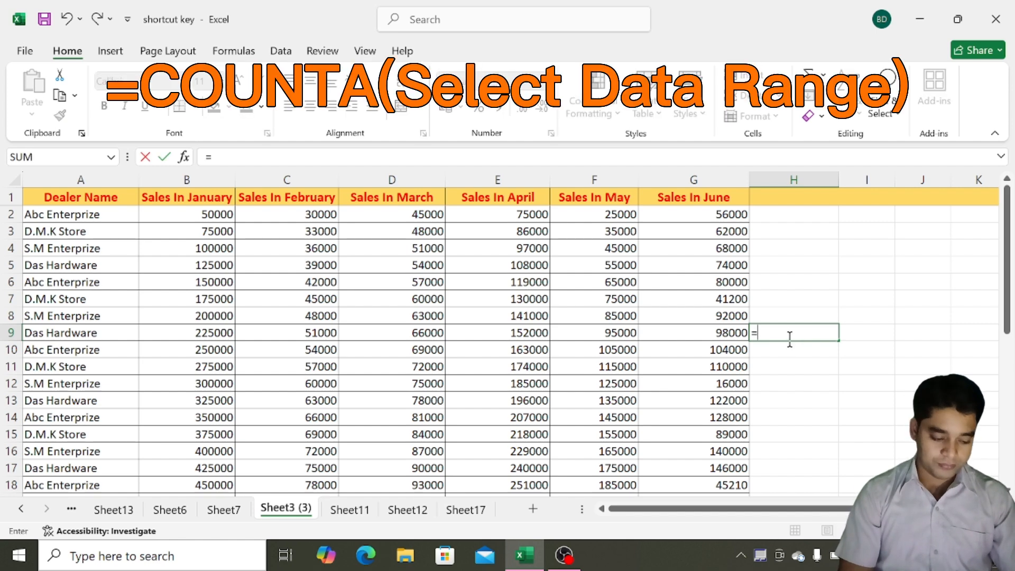
text(Cou)
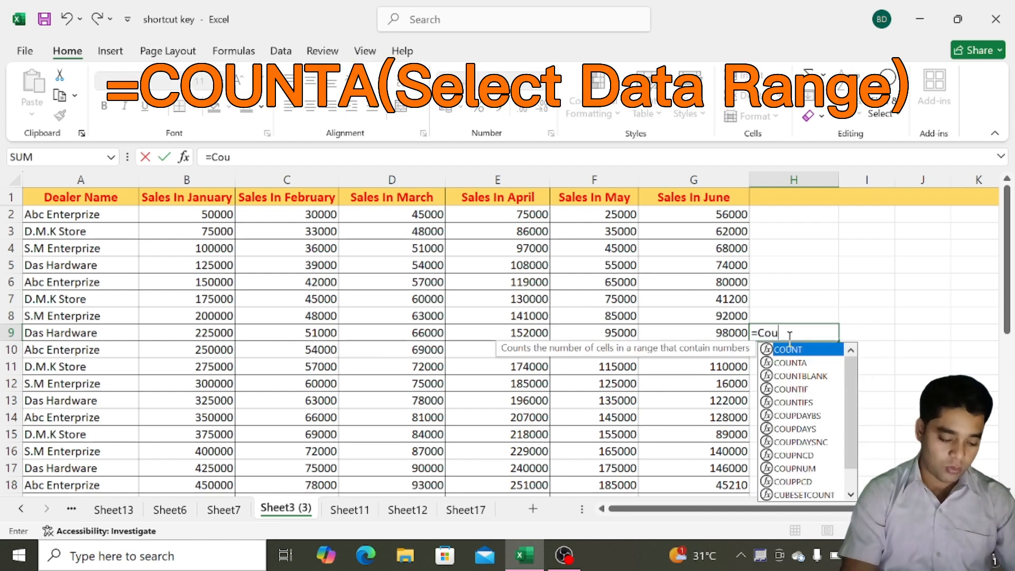
text(nta)
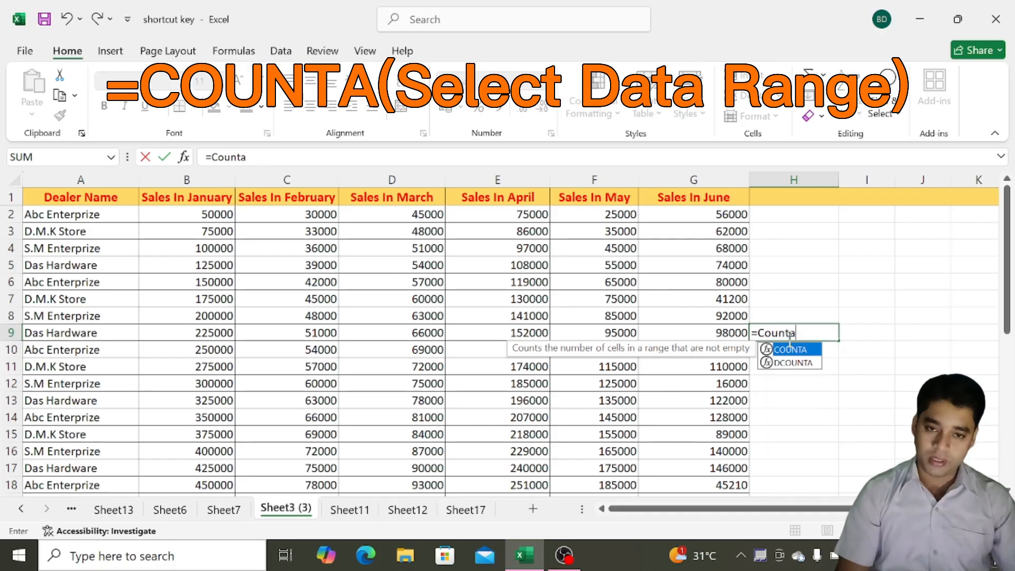
text(()
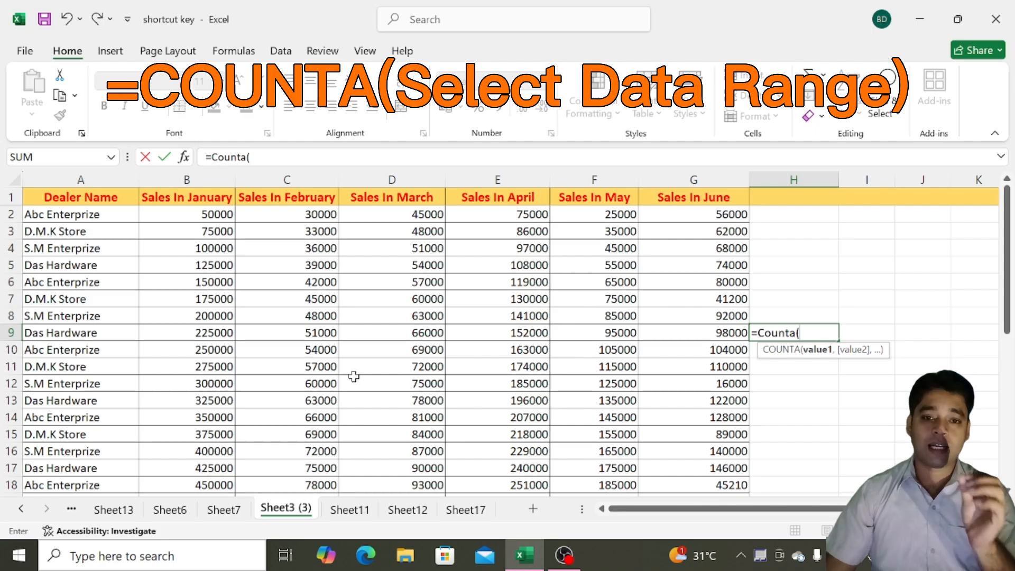
drag(73, 214, 84, 452)
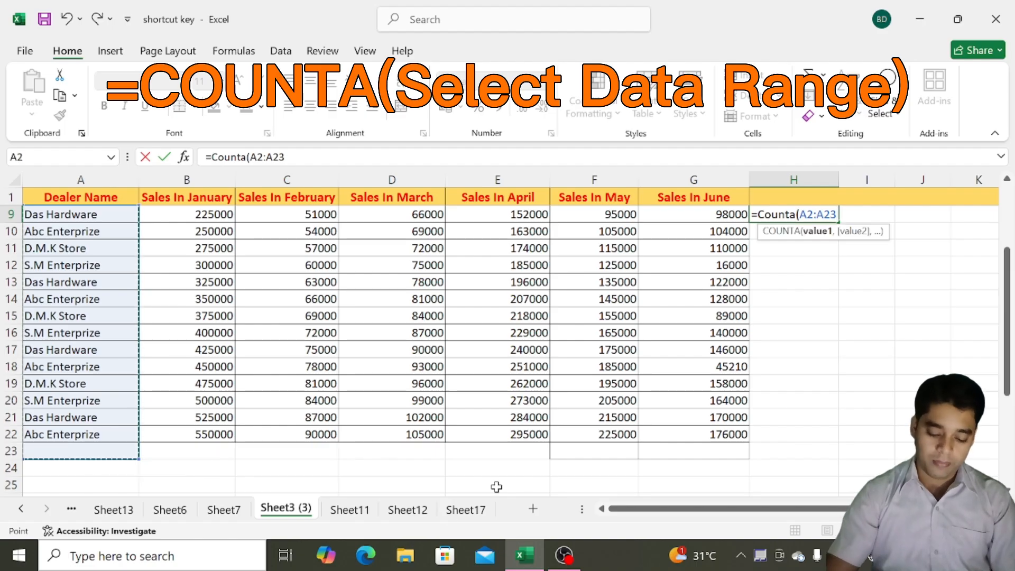
text())
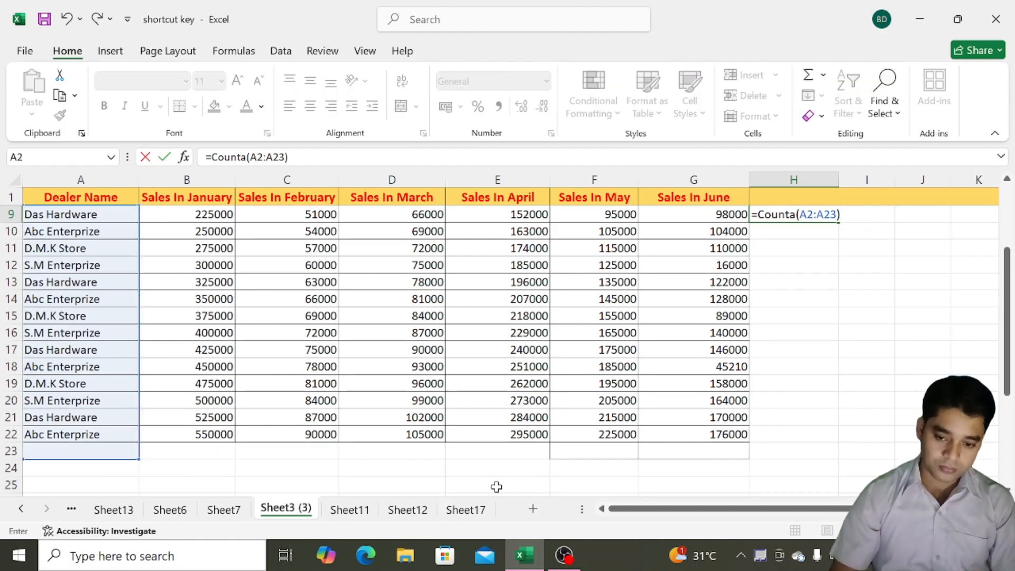
key(Return)
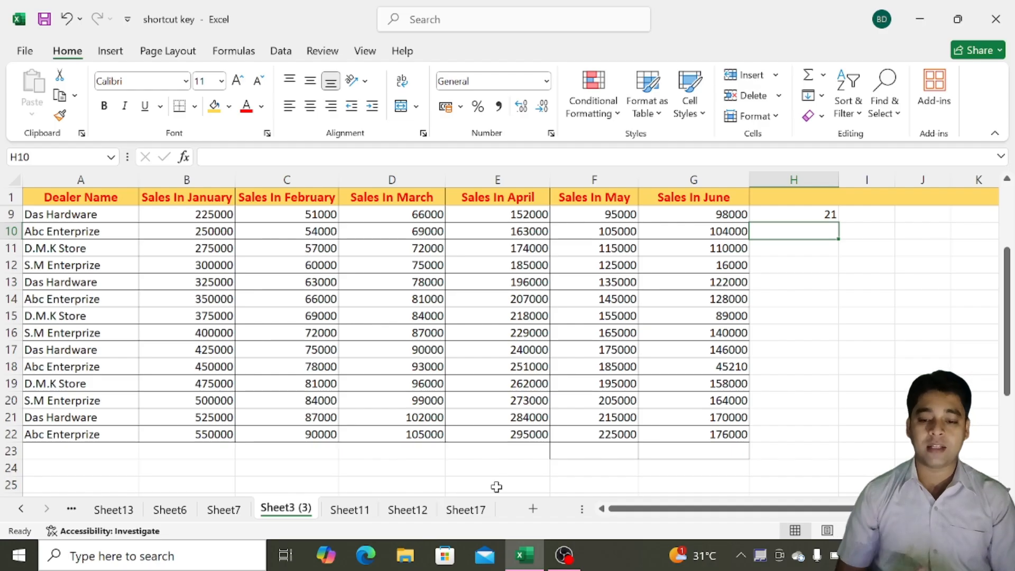
click(805, 213)
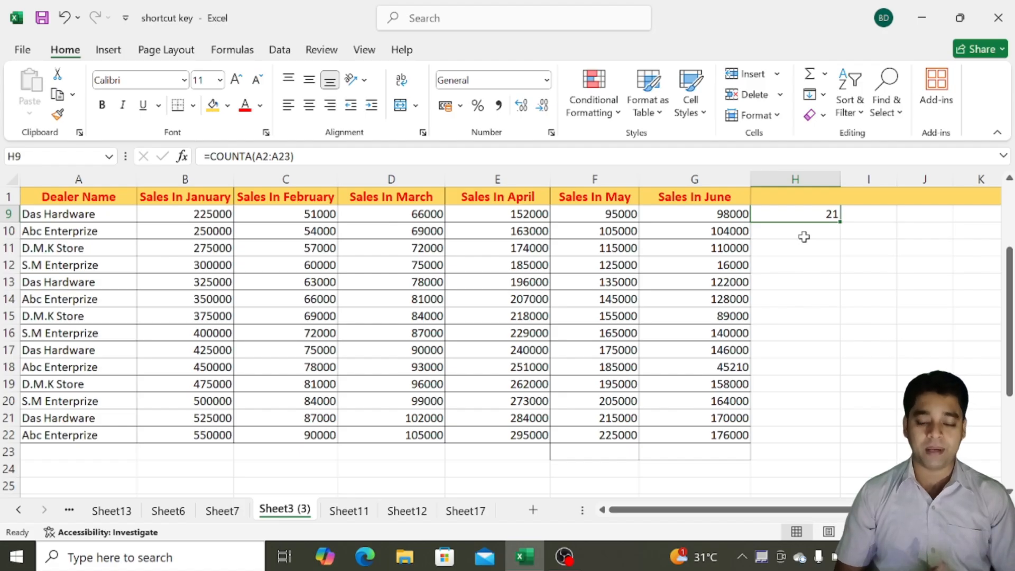
Step: Clear the COUNTA formula from H9 and look over the sales table down to its last rows
key(Delete)
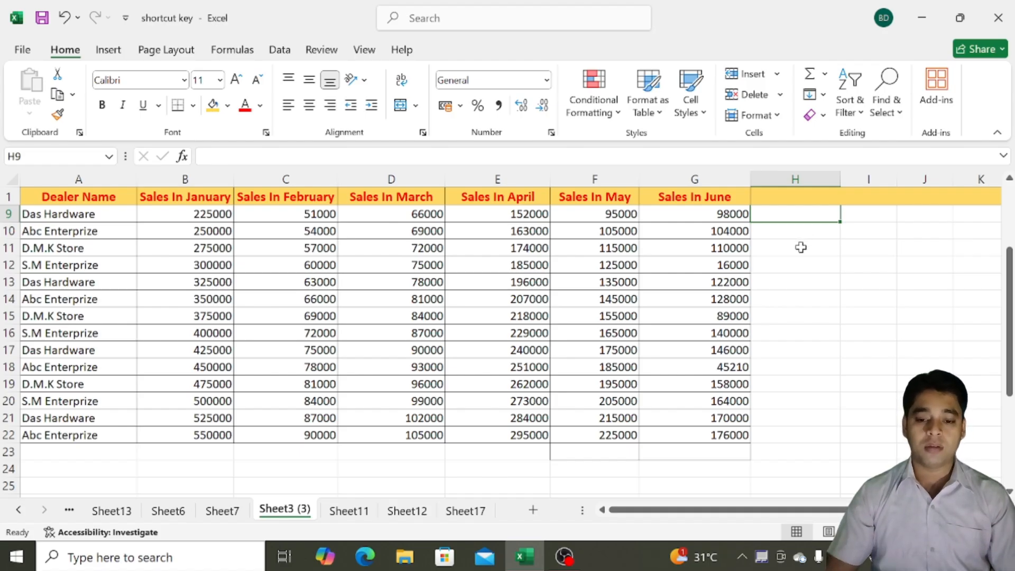
click(800, 246)
click(790, 216)
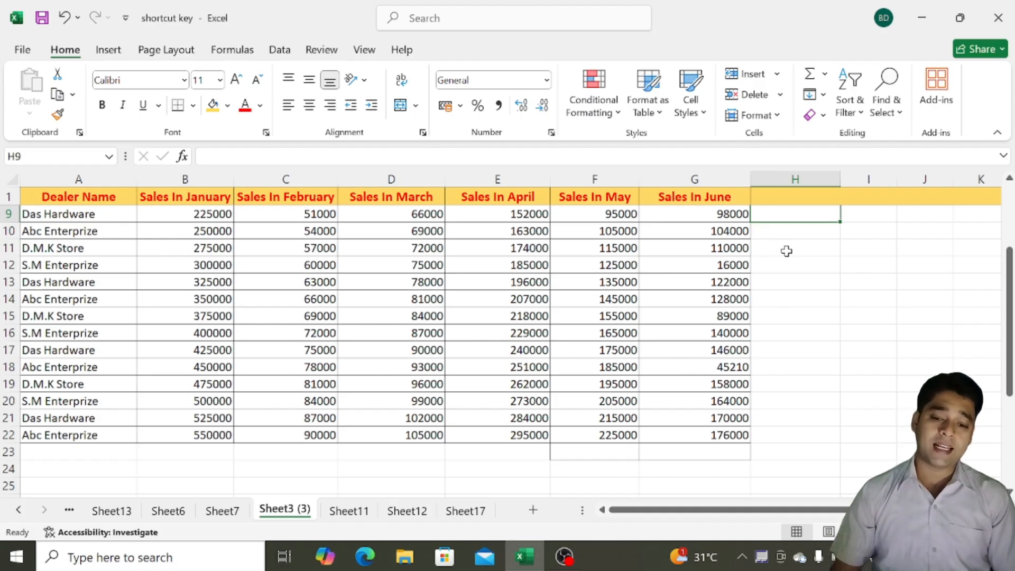
scroll(786, 259, down, 6)
scroll(785, 259, up, 8)
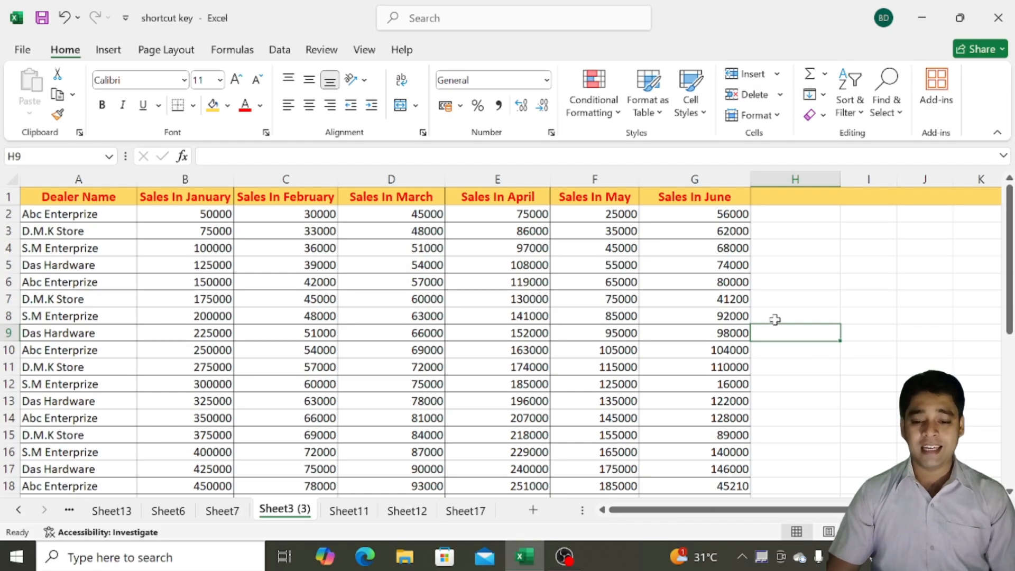
scroll(740, 300, down, 6)
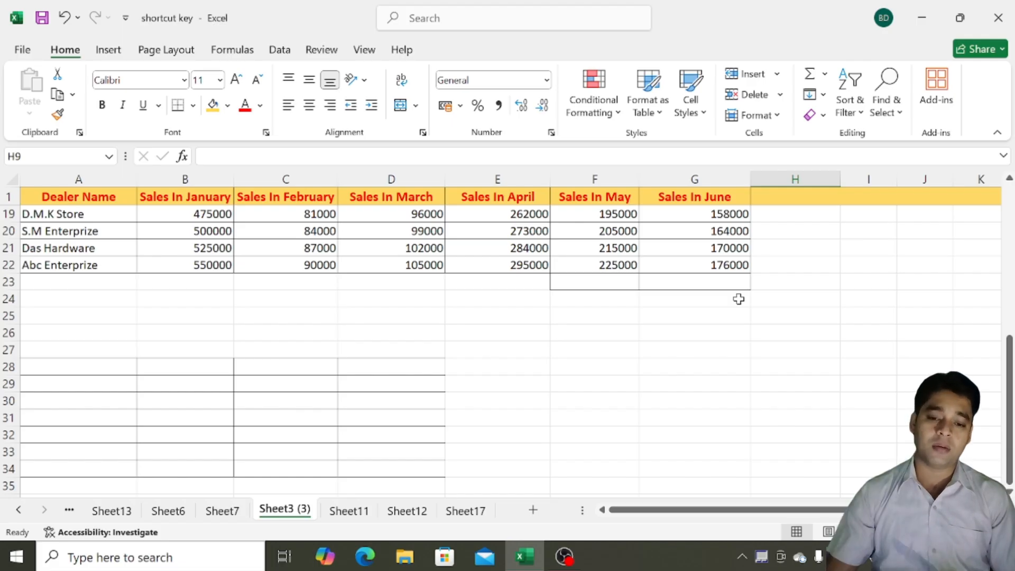
scroll(738, 299, up, 6)
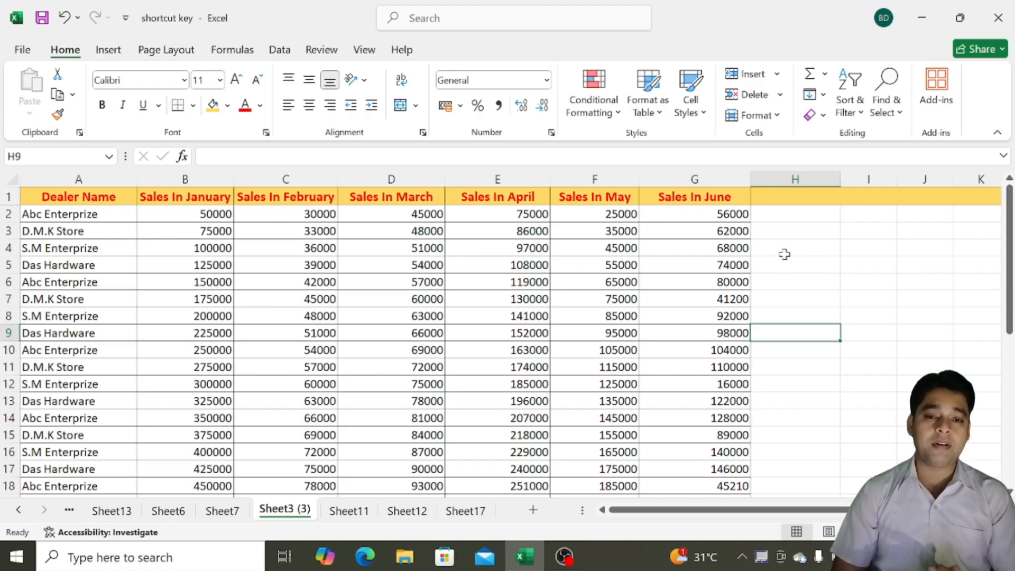
click(792, 218)
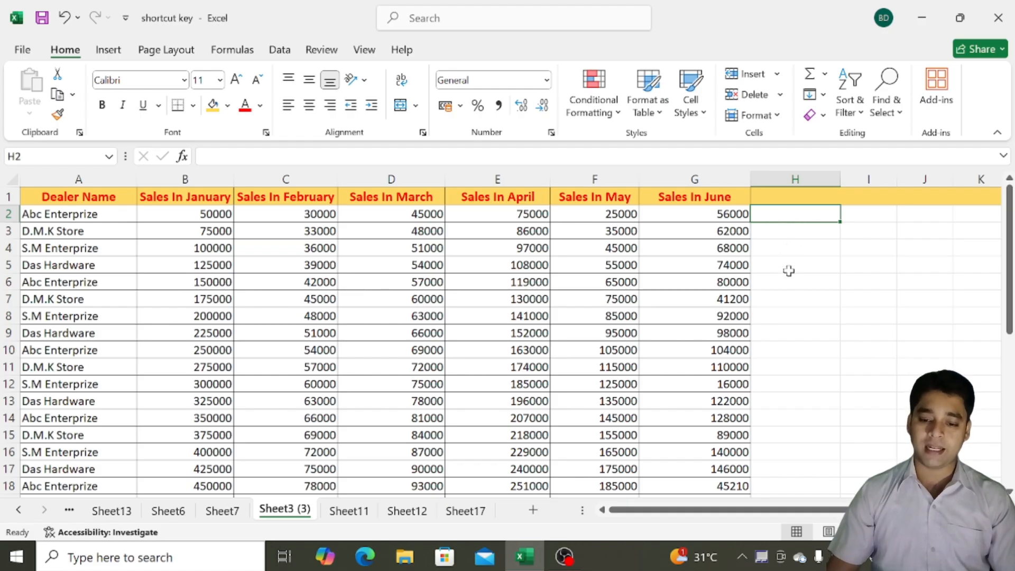
click(780, 315)
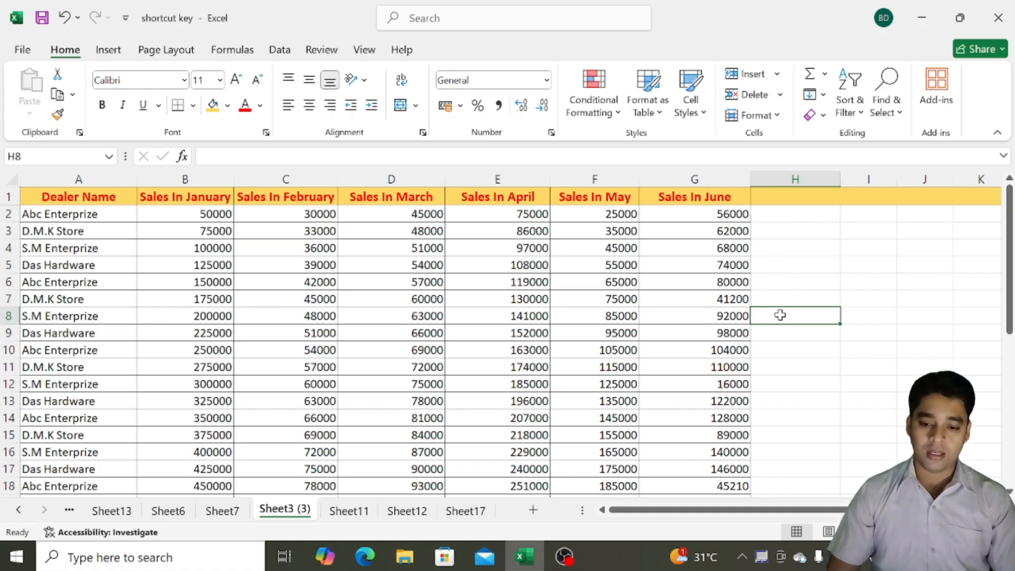
click(787, 390)
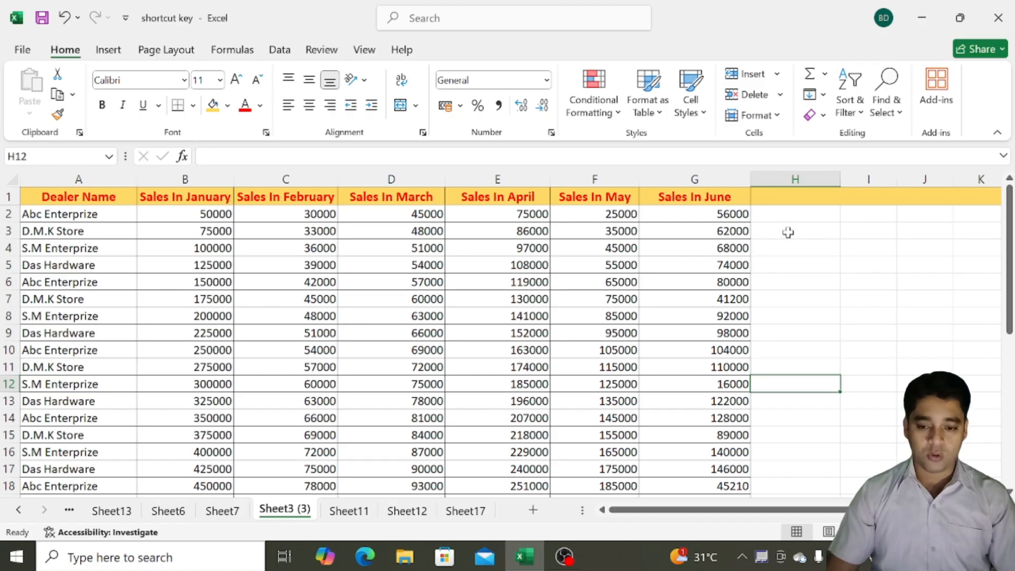
Step: Start an IF formula in cell H2 with the condition that June sales in G2 exceed 50000 (G2>50000)
click(775, 211)
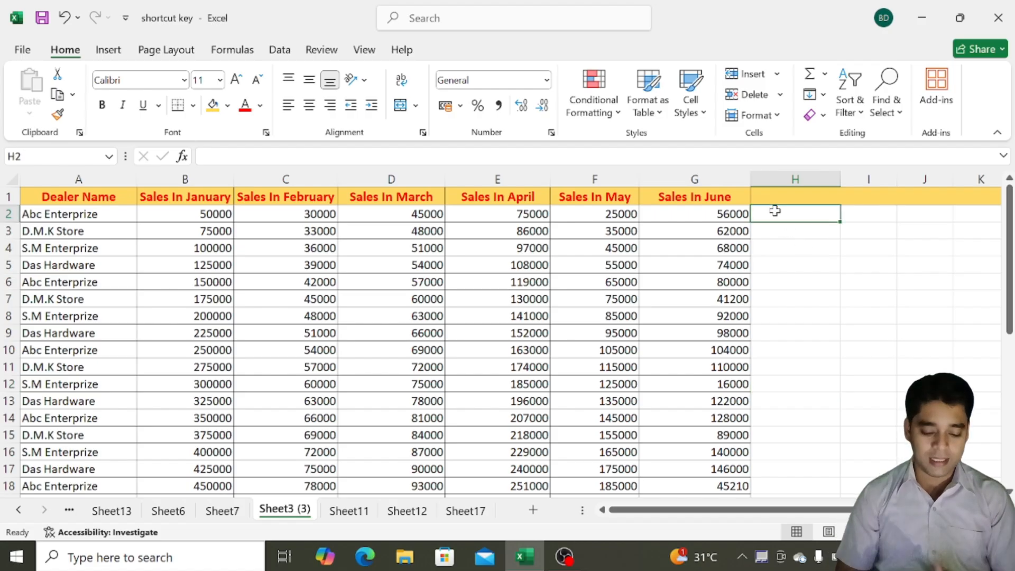
text(=)
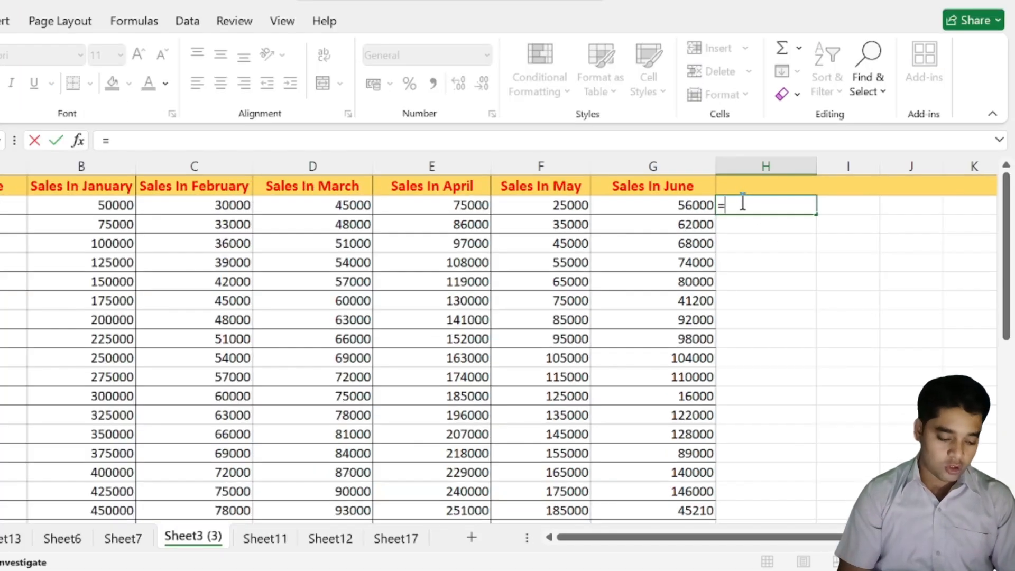
text(If)
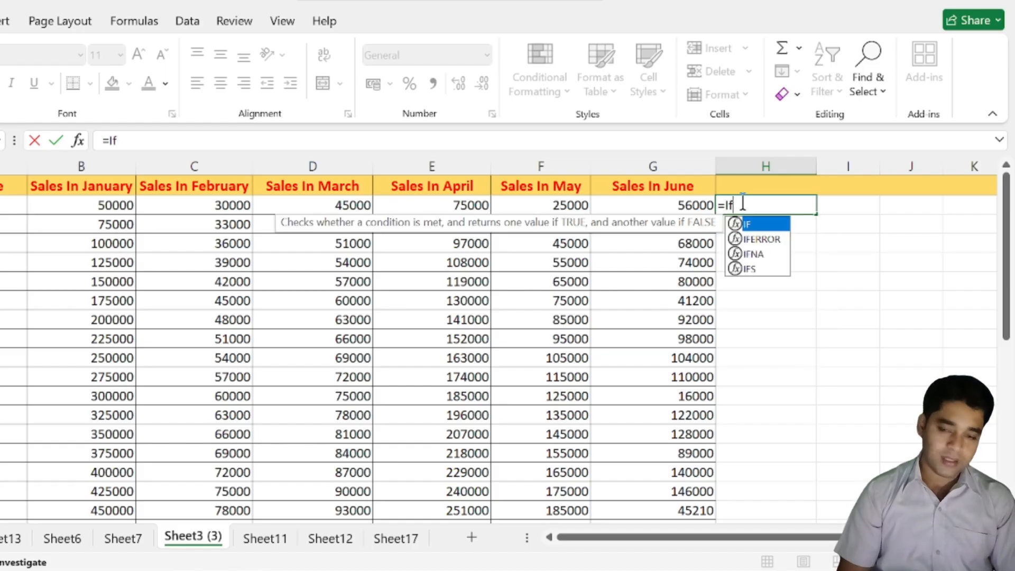
text(()
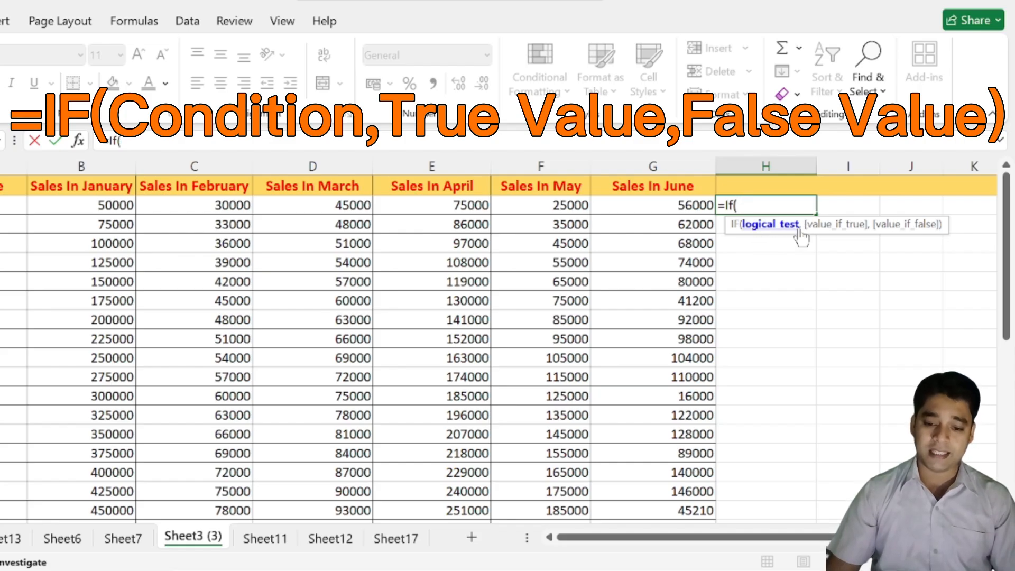
click(680, 207)
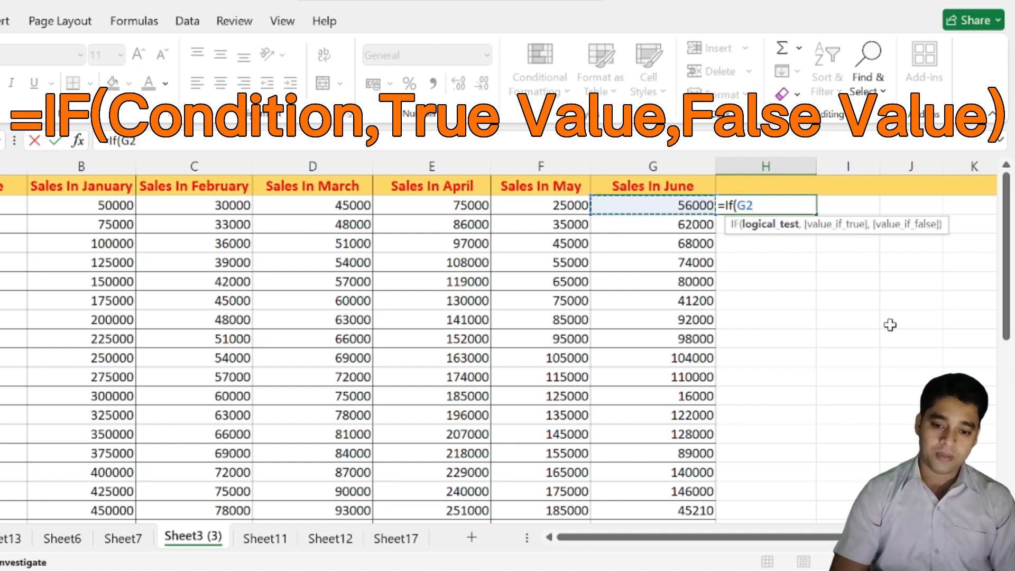
text(>)
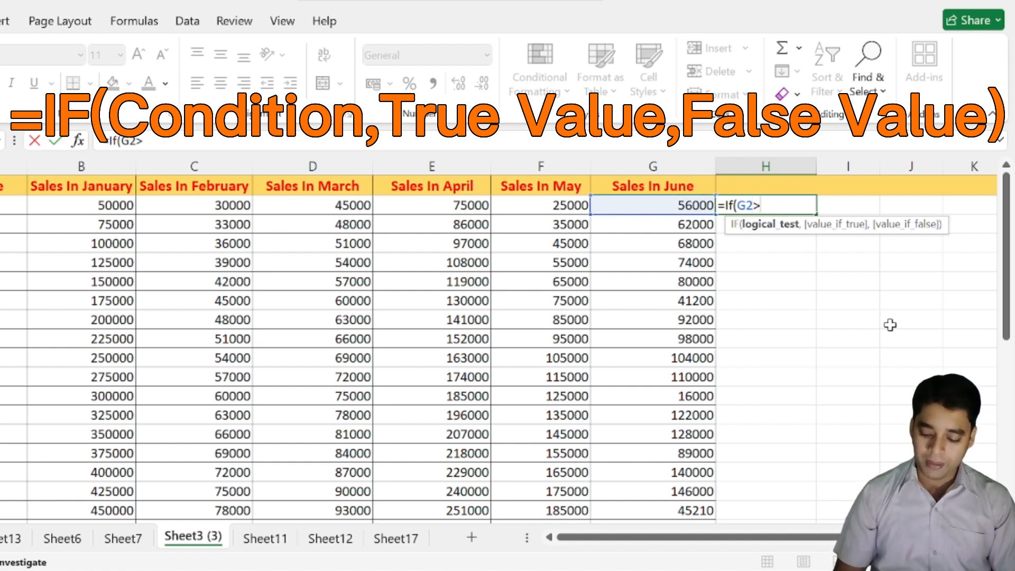
text(500)
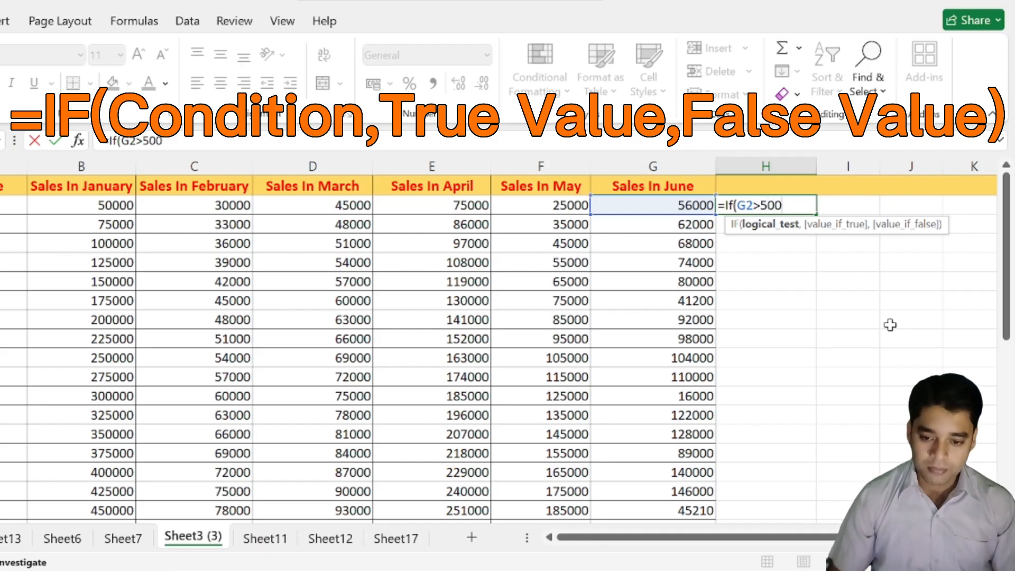
text(0)
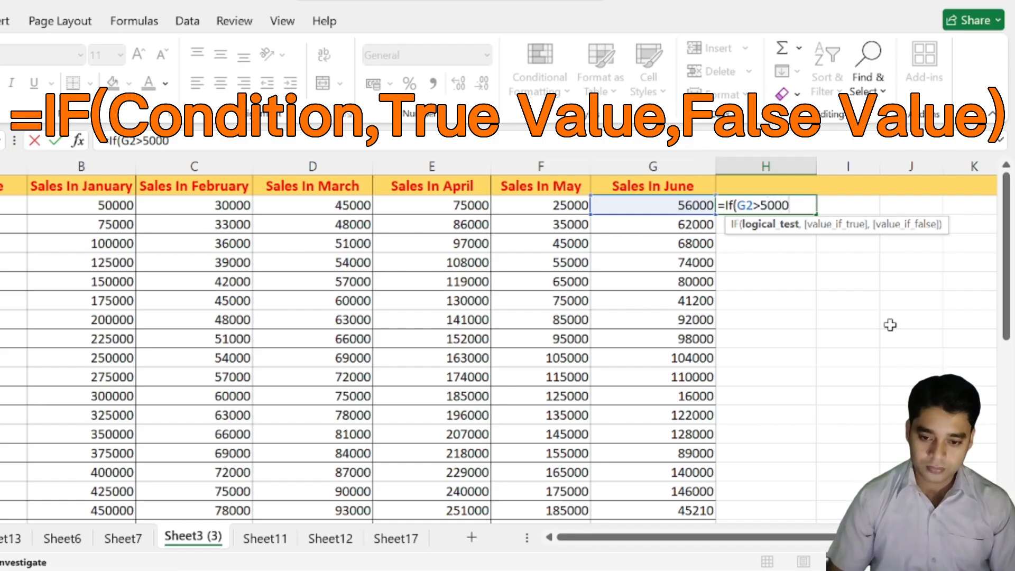
text(0)
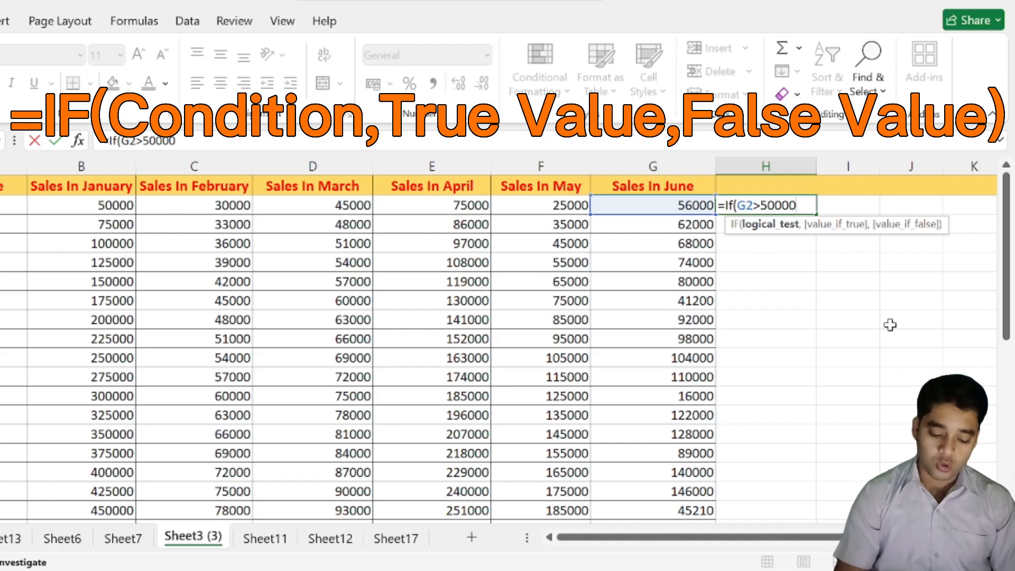
Step: Add "Eligible" as the IF formula's value when the condition is true, correcting its spelling
text(,)
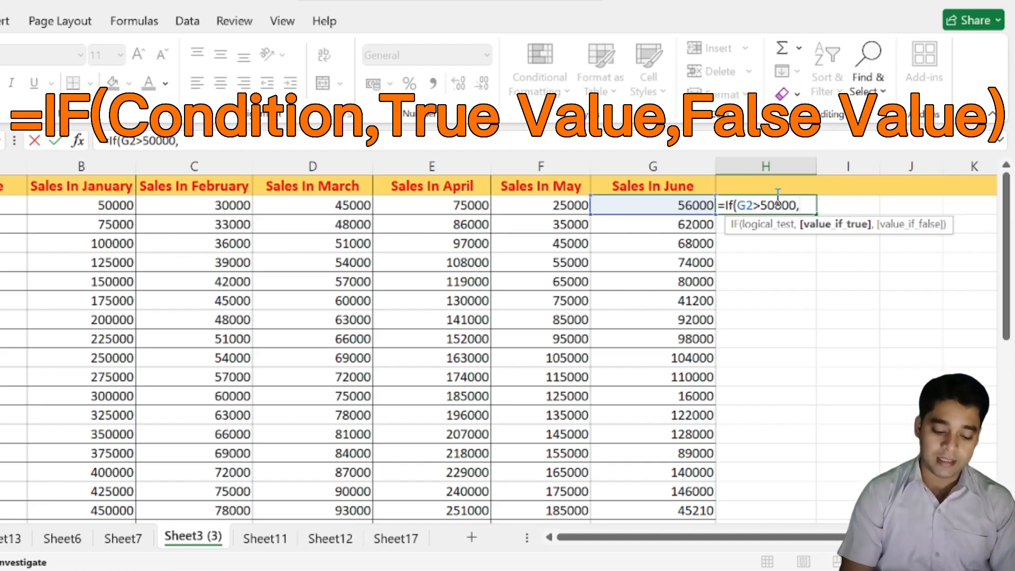
text(")
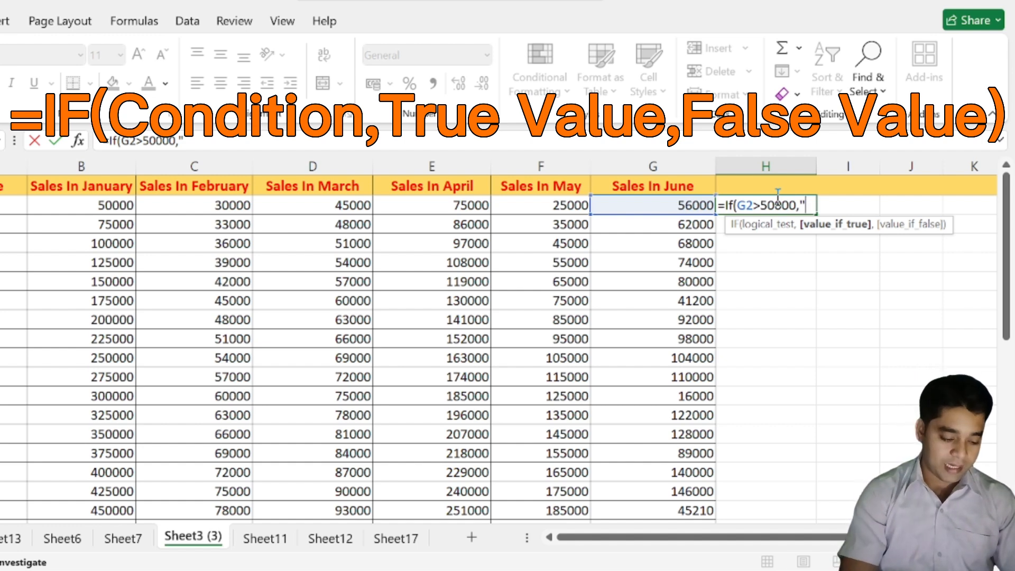
text(Eli)
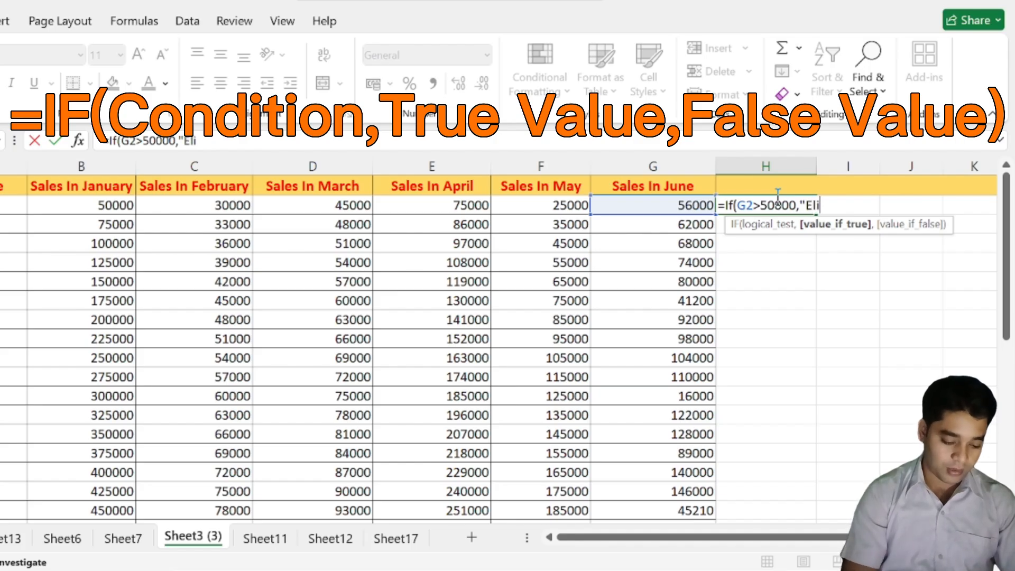
text(gable)
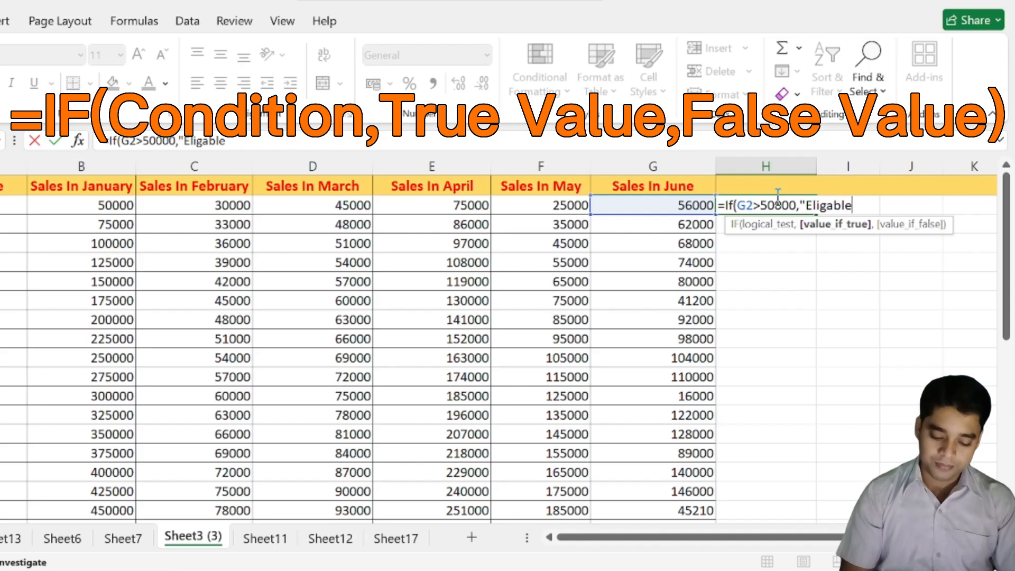
key(BackSpace)
key(BackSpace)
key(BackSpace)
key(BackSpace)
text(ible")
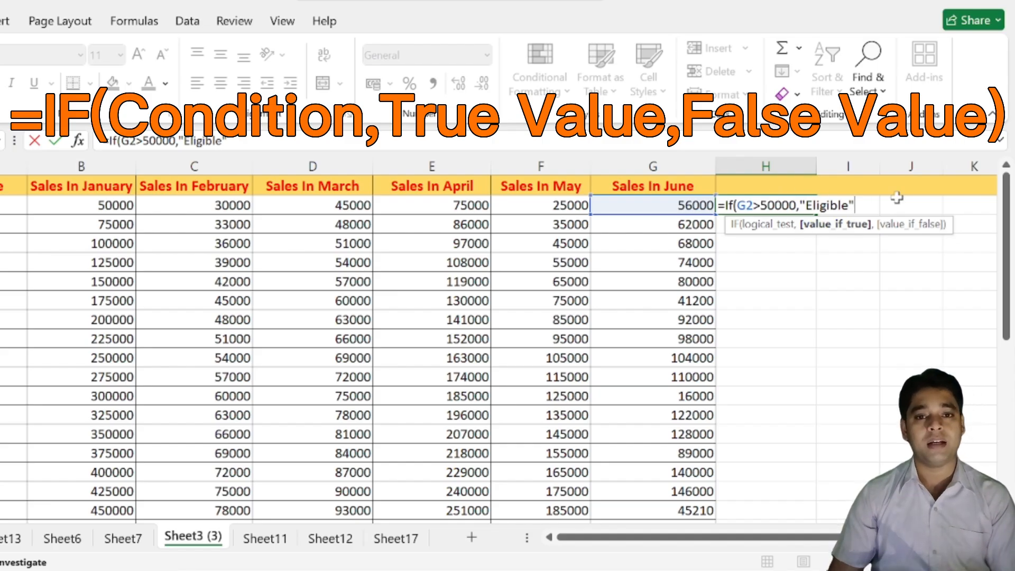
Step: Add the text Not Eligible with a closing quotation mark as the IF formula's false value
text(N)
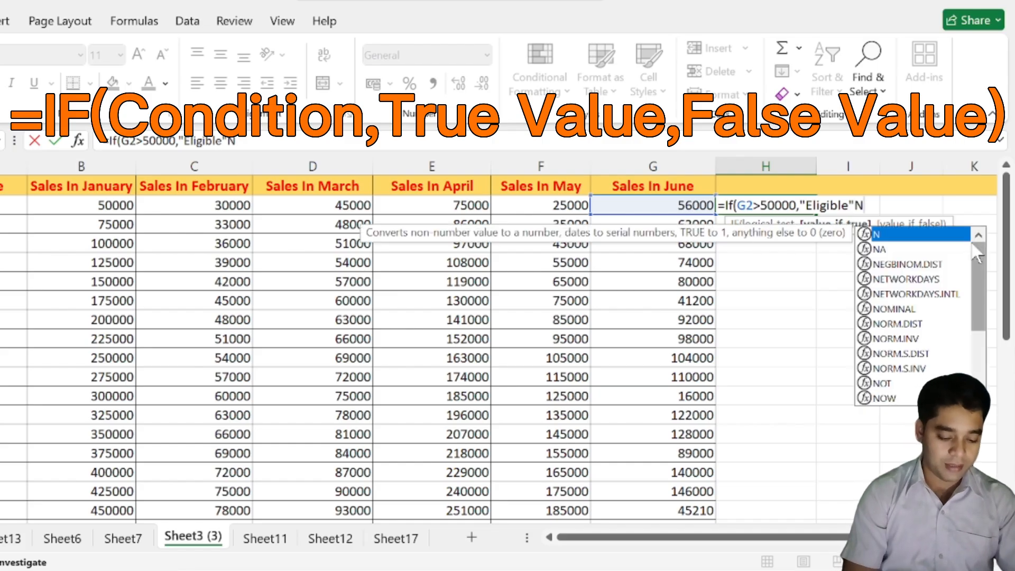
text(ot El)
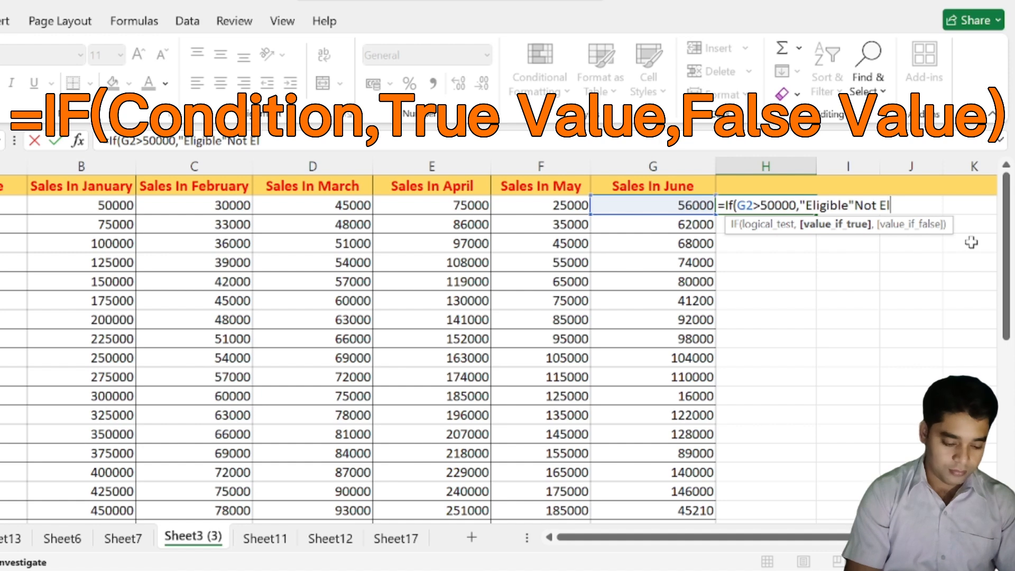
text(igi)
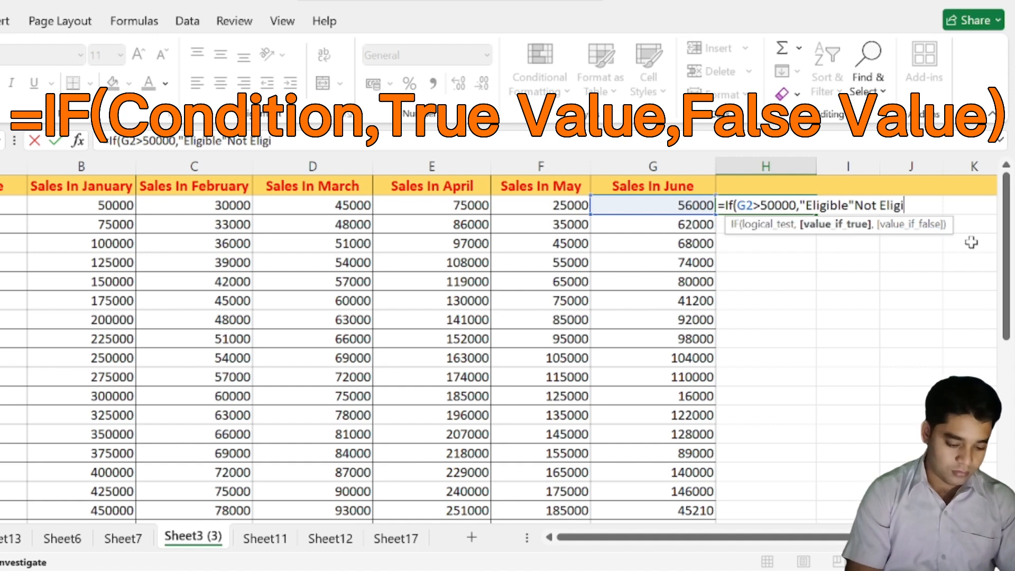
text(ble)
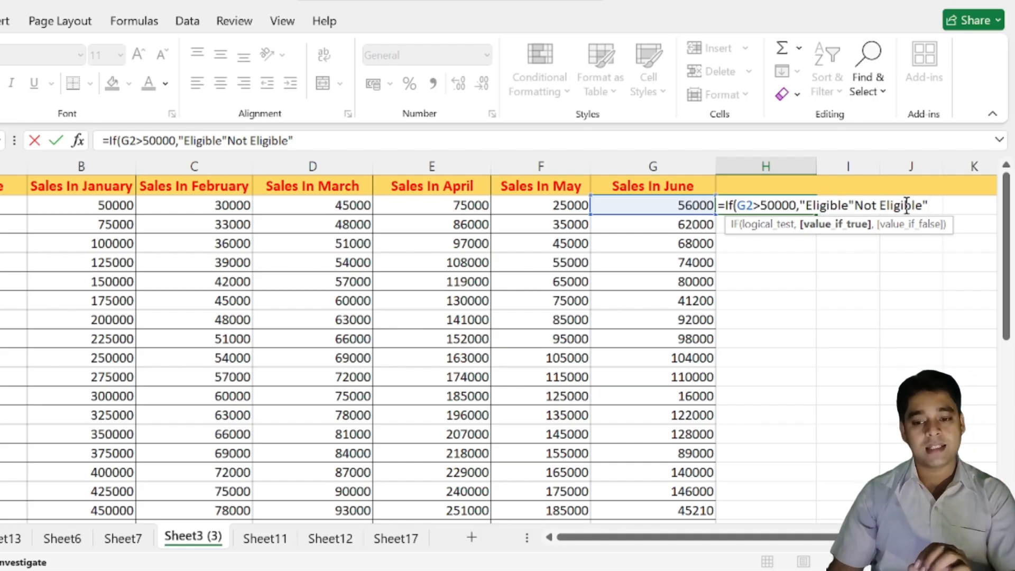
Step: Insert the missing comma and opening quotation mark before Not Eligible, then close and enter the formula =IF(G2>50000,"Eligible","Not Eligible")
click(850, 209)
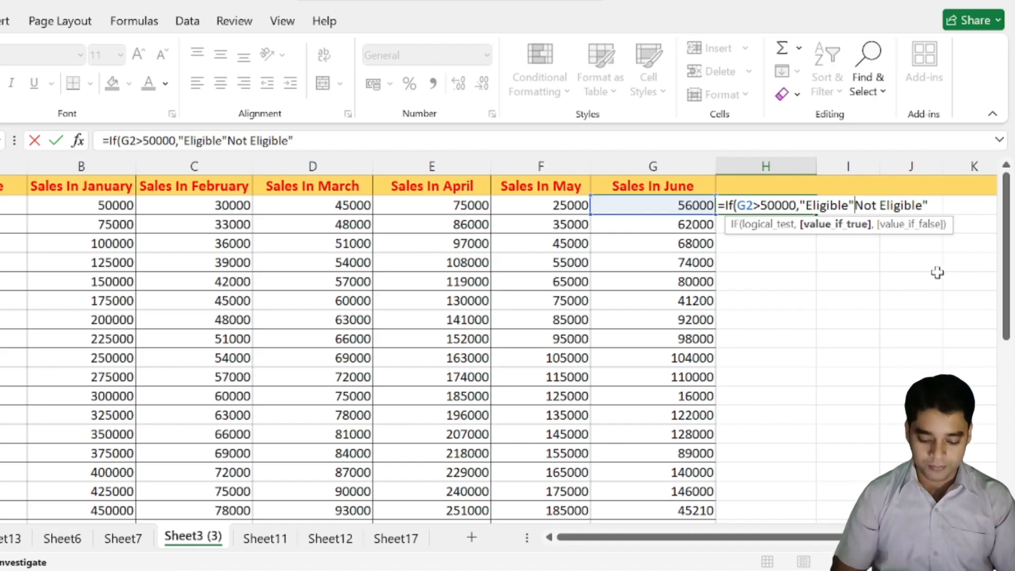
text(")
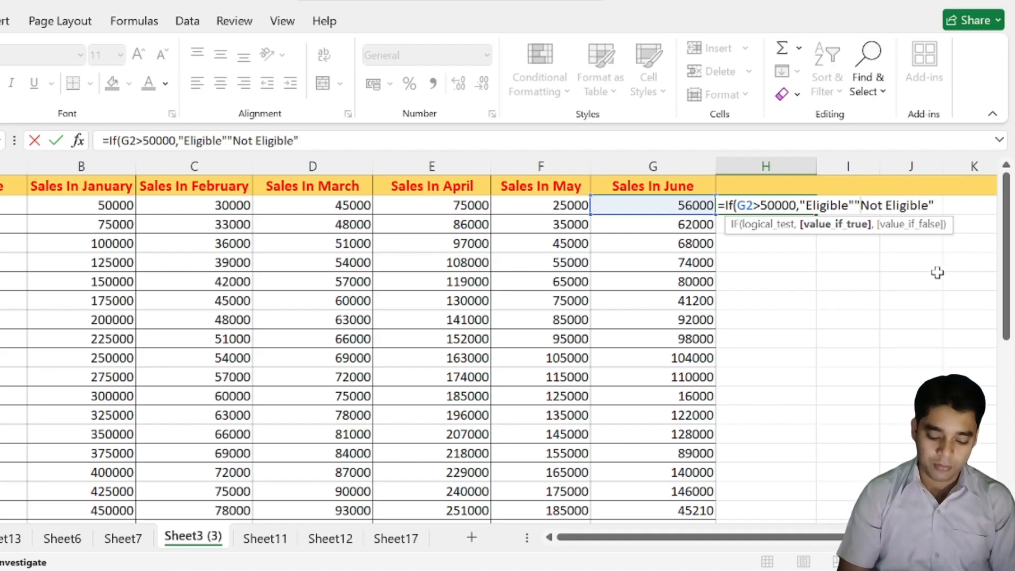
text(,)
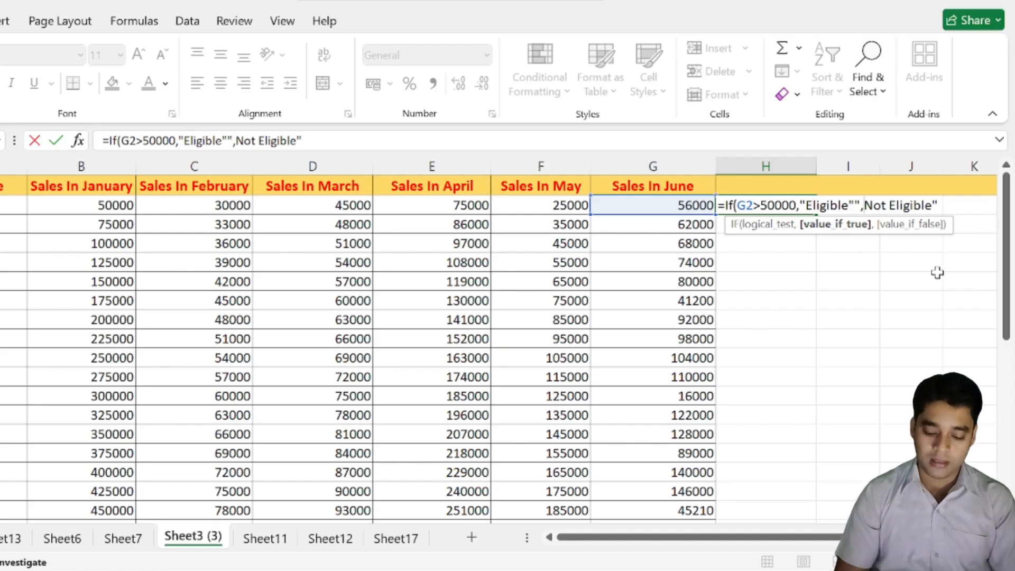
key(BackSpace)
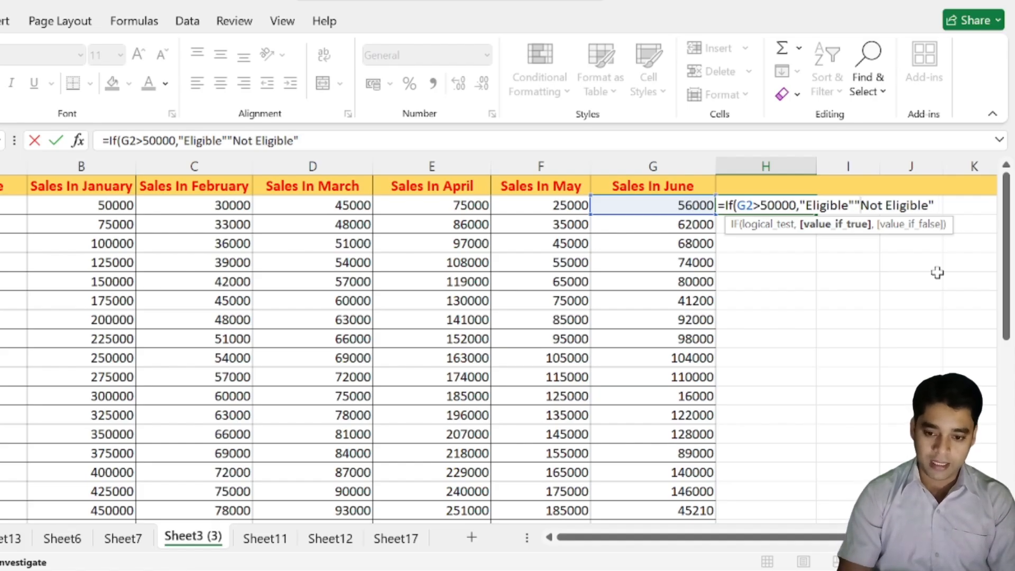
text(,)
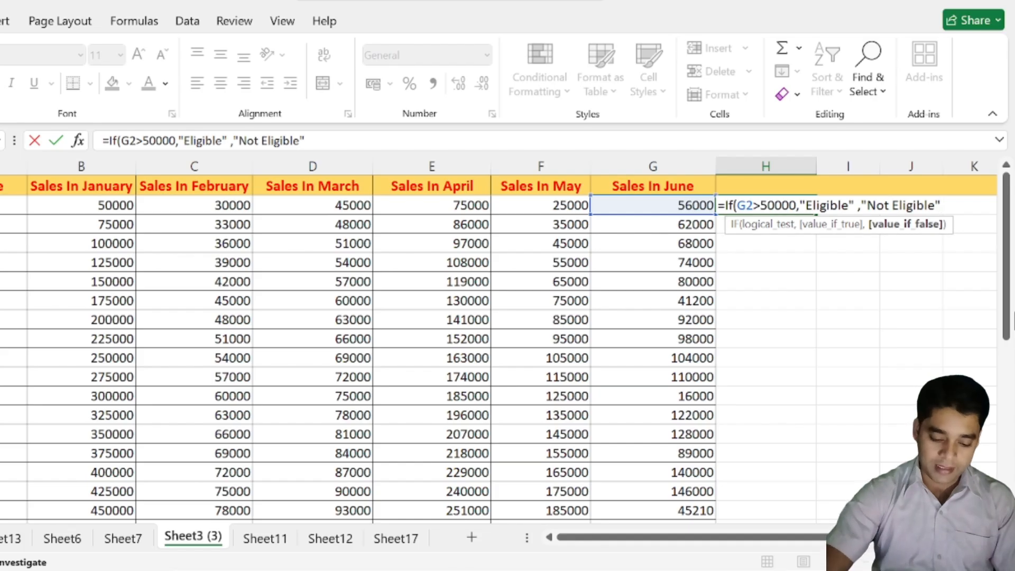
text())
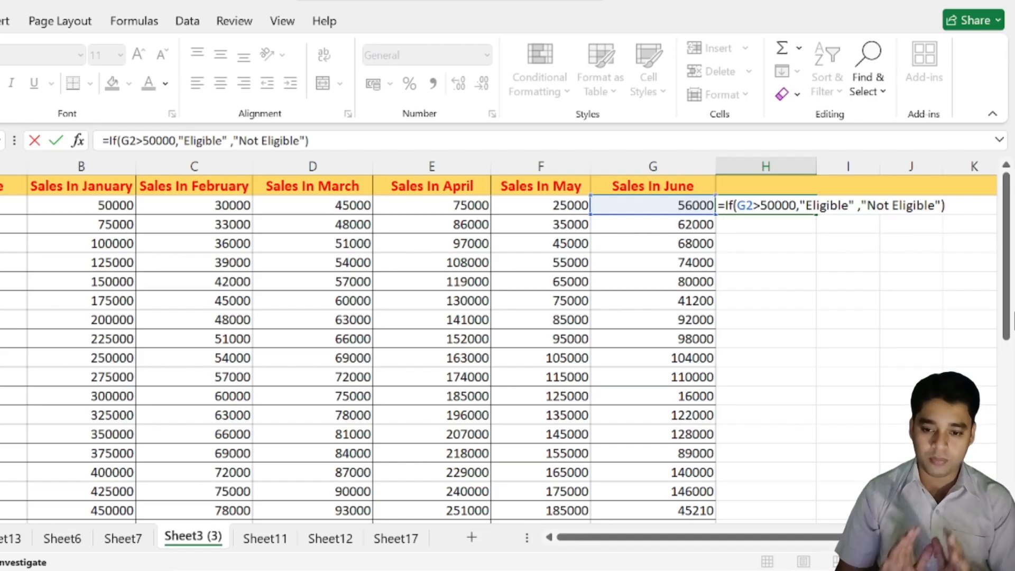
key(Return)
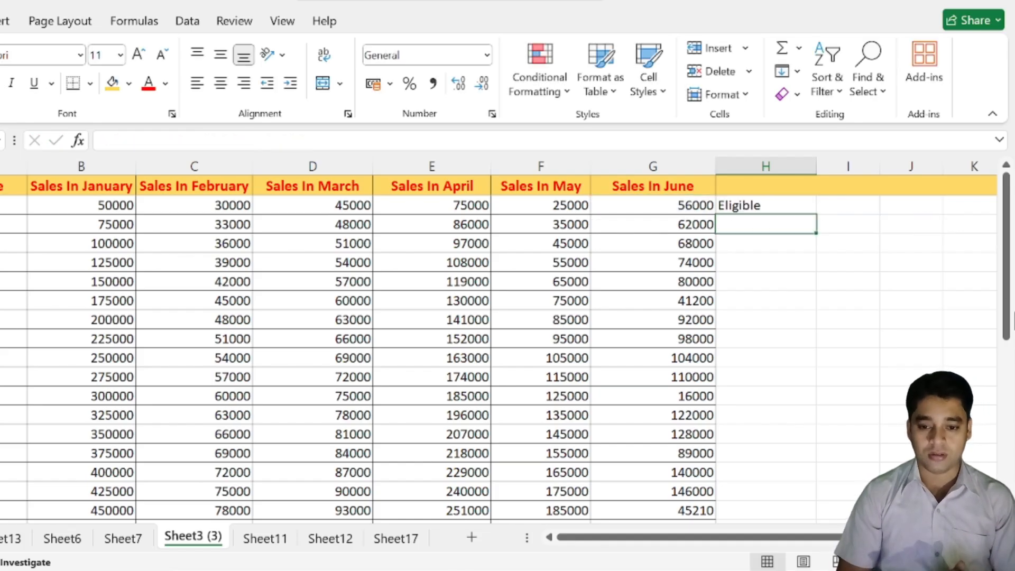
Step: Fill the IF formula from H2 down to H22 for all dealer rows
click(755, 203)
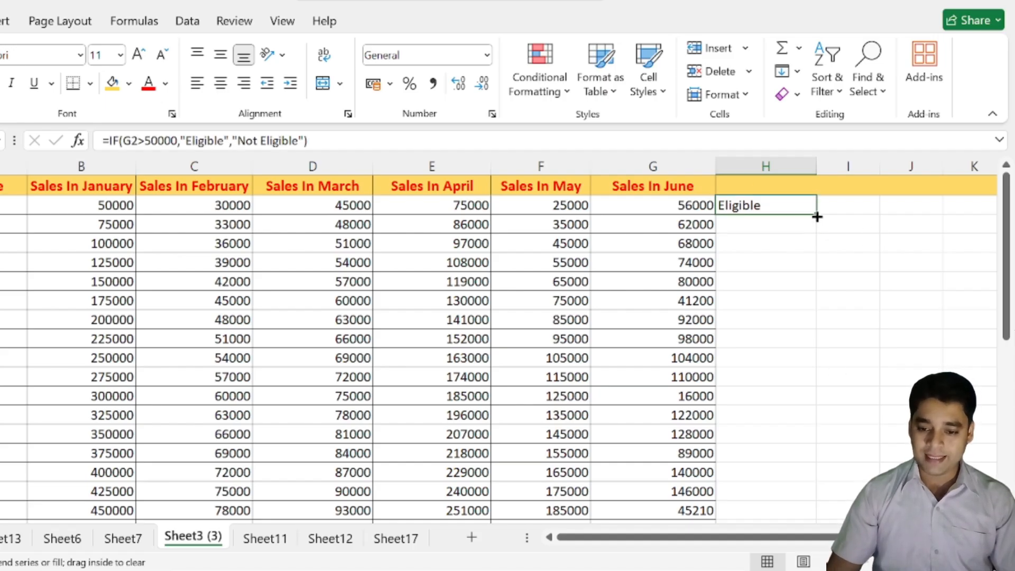
drag(816, 217, 798, 472)
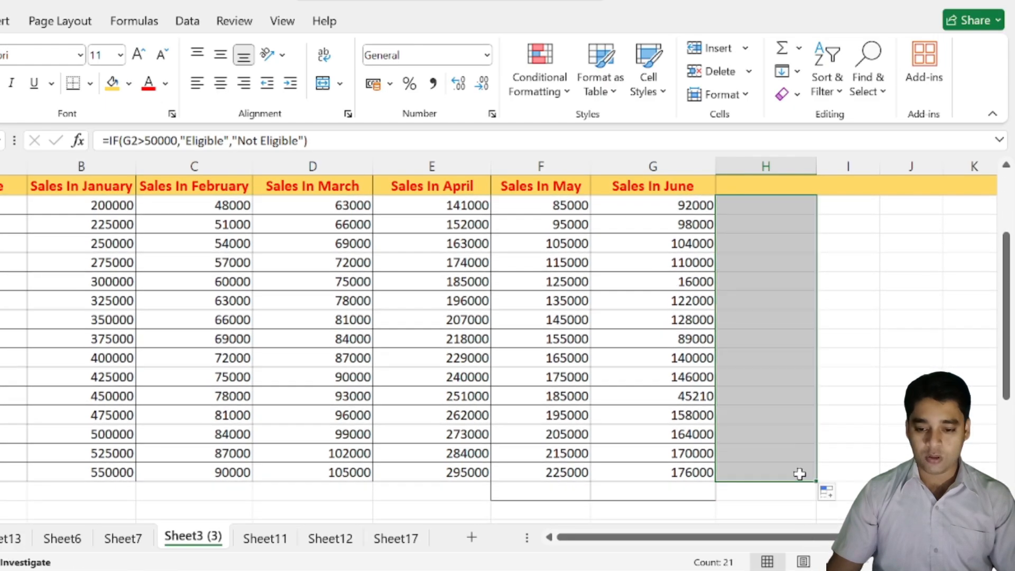
scroll(799, 474, up, 2)
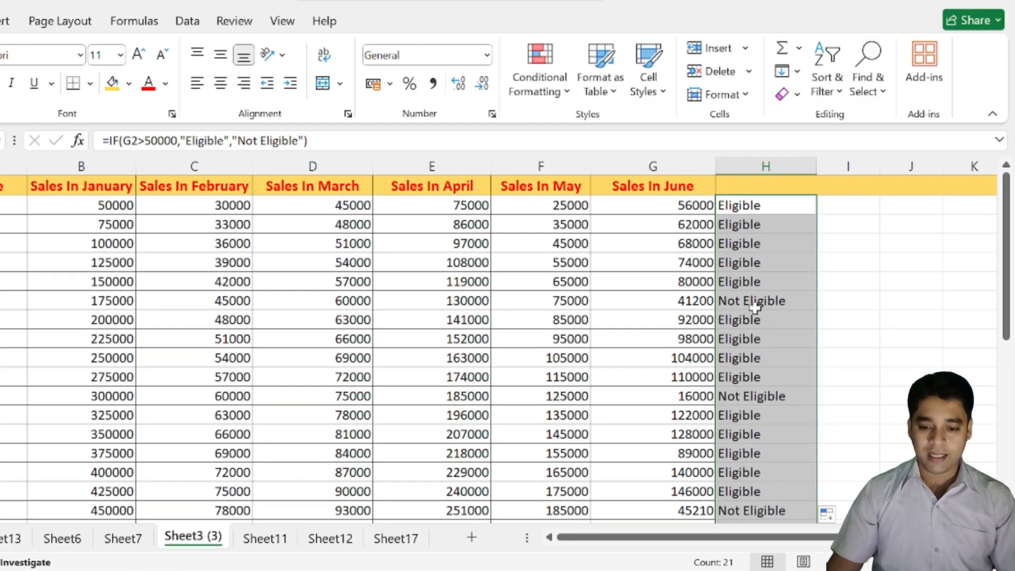
Step: Check the "Not Eligible" results in rows 7, 12 and 18 against June sales, and review the last filled rows
click(696, 300)
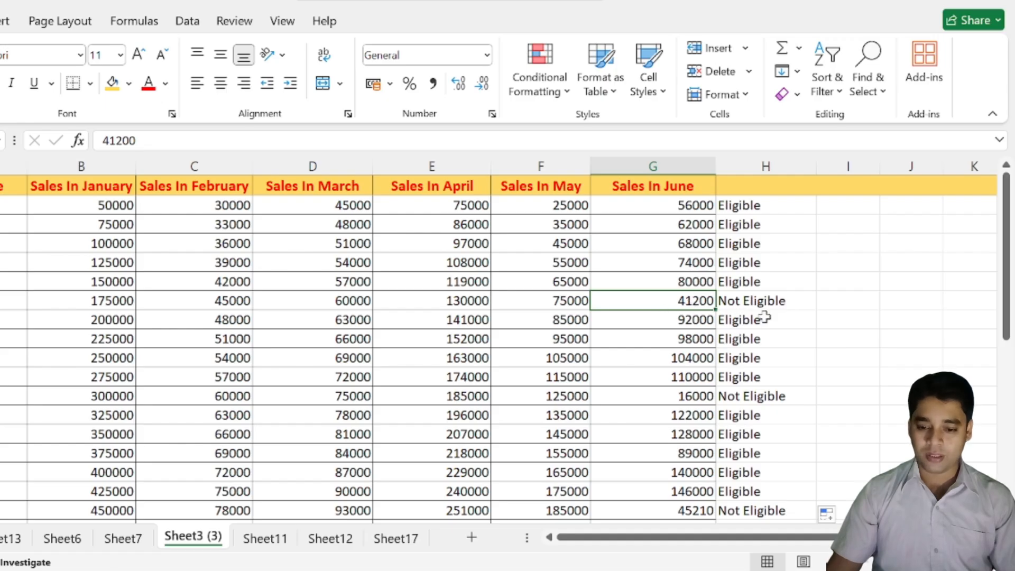
click(757, 396)
scroll(761, 422, down, 6)
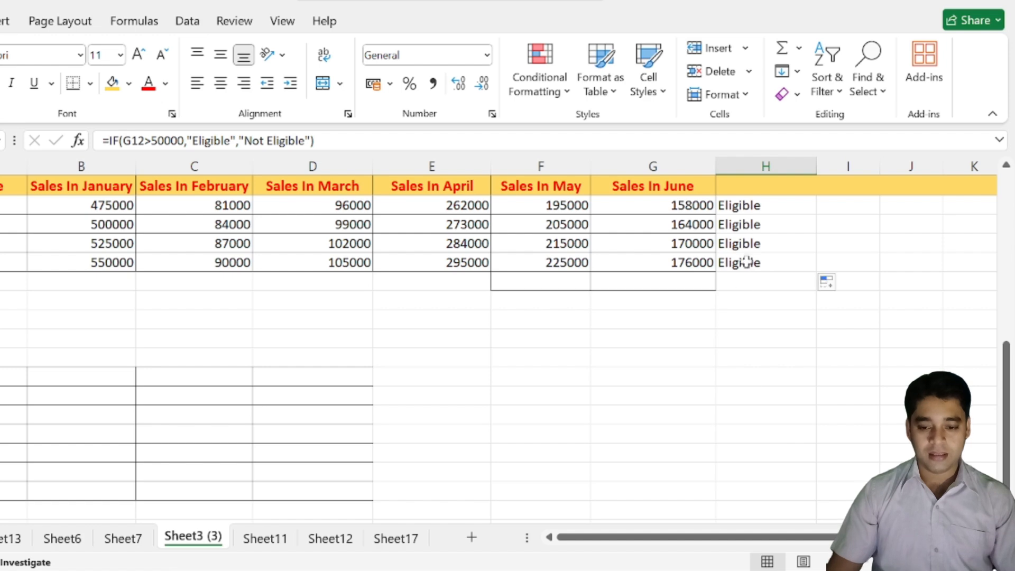
scroll(745, 261, up, 6)
click(771, 511)
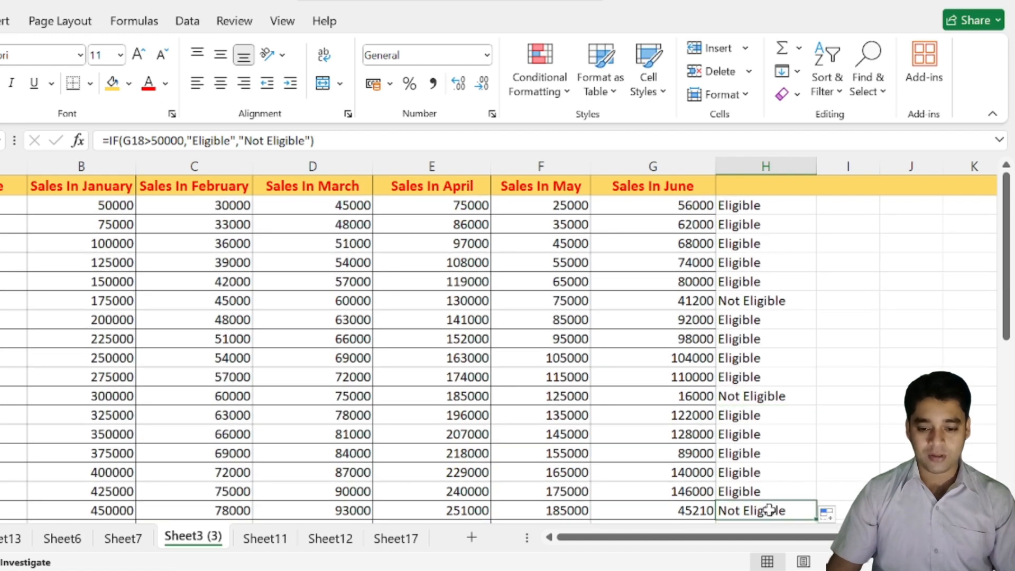